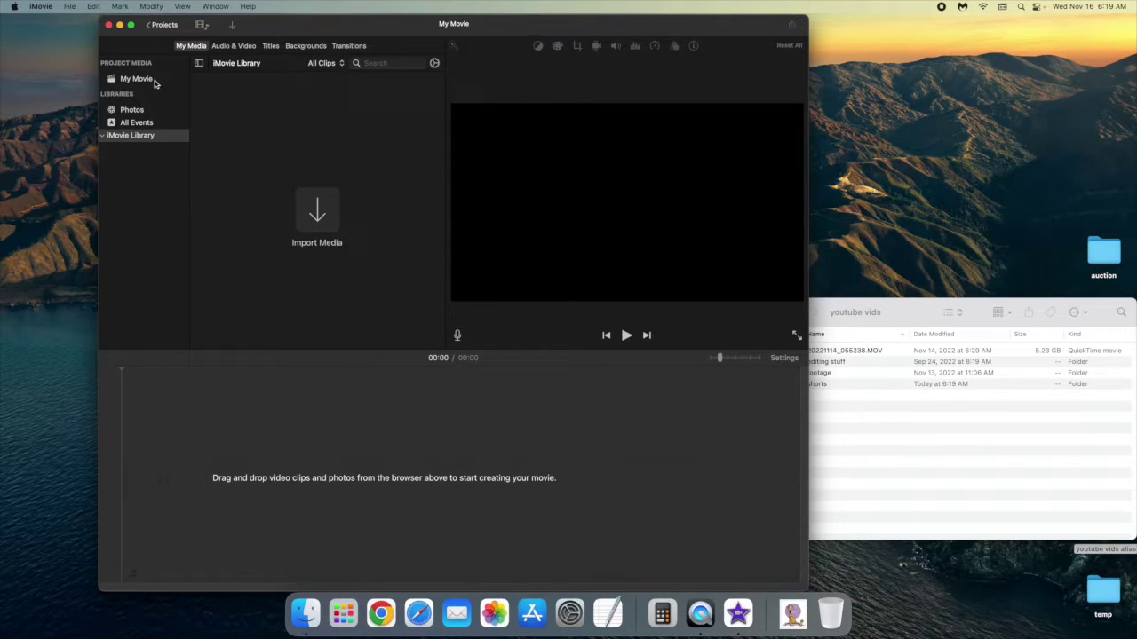
# Step: Show the empty My Movie project's media browser, ready for import
pyautogui.click(140, 79)
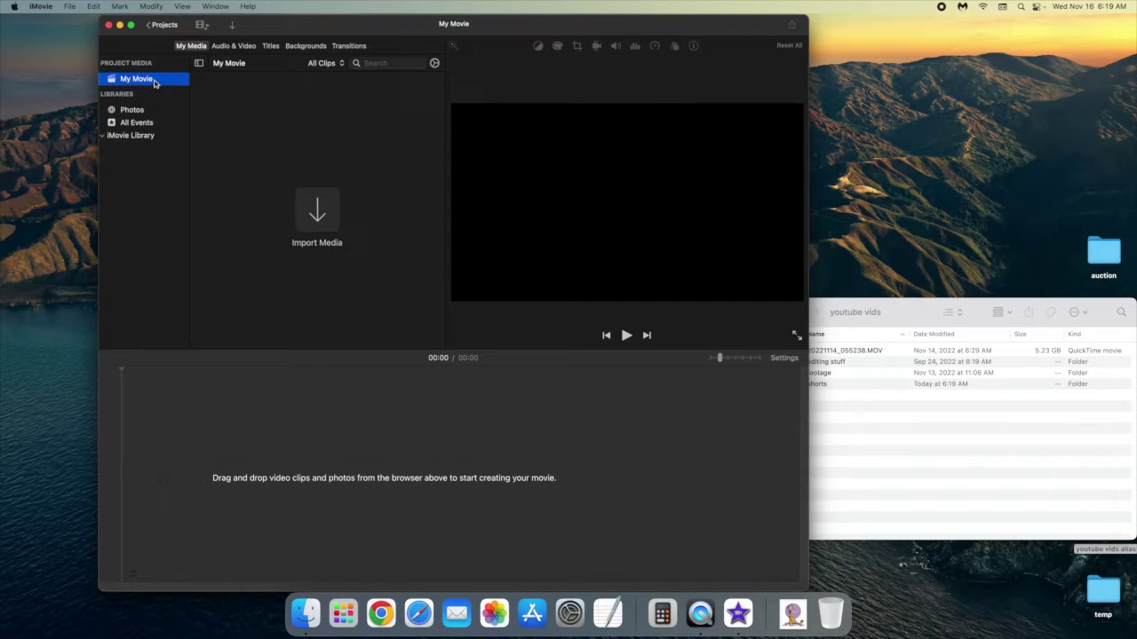
# Step: Import 20221114_055238.MOV from the youtube vids folder into My Movie's media
pyautogui.click(903, 303)
pyautogui.moveTo(839, 351); pyautogui.dragTo(305, 210)
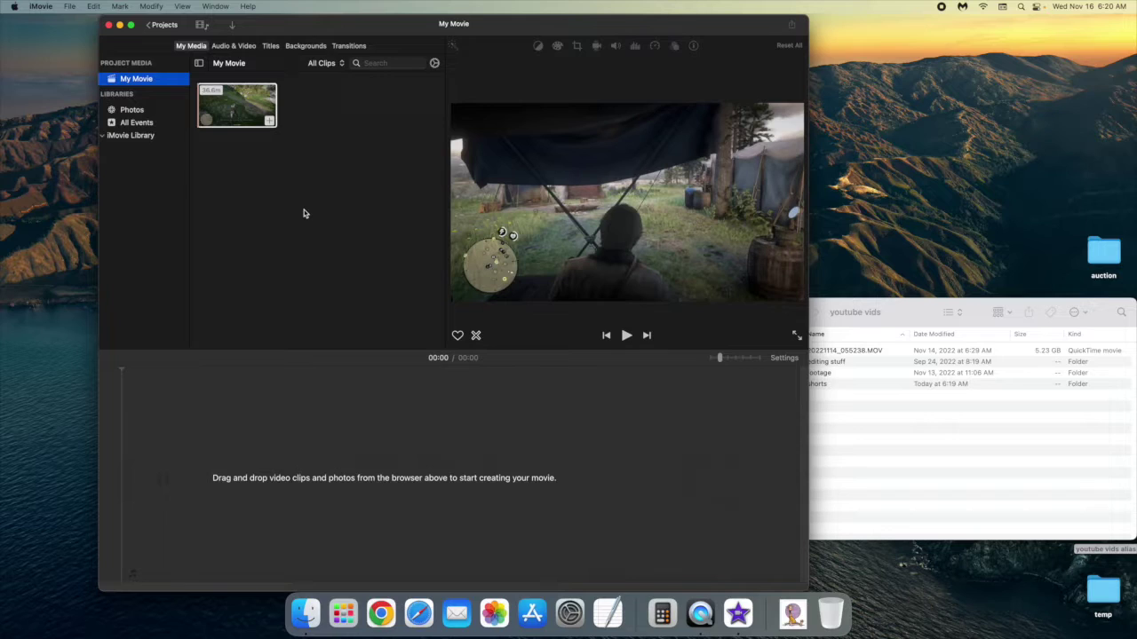
pyautogui.click(303, 214)
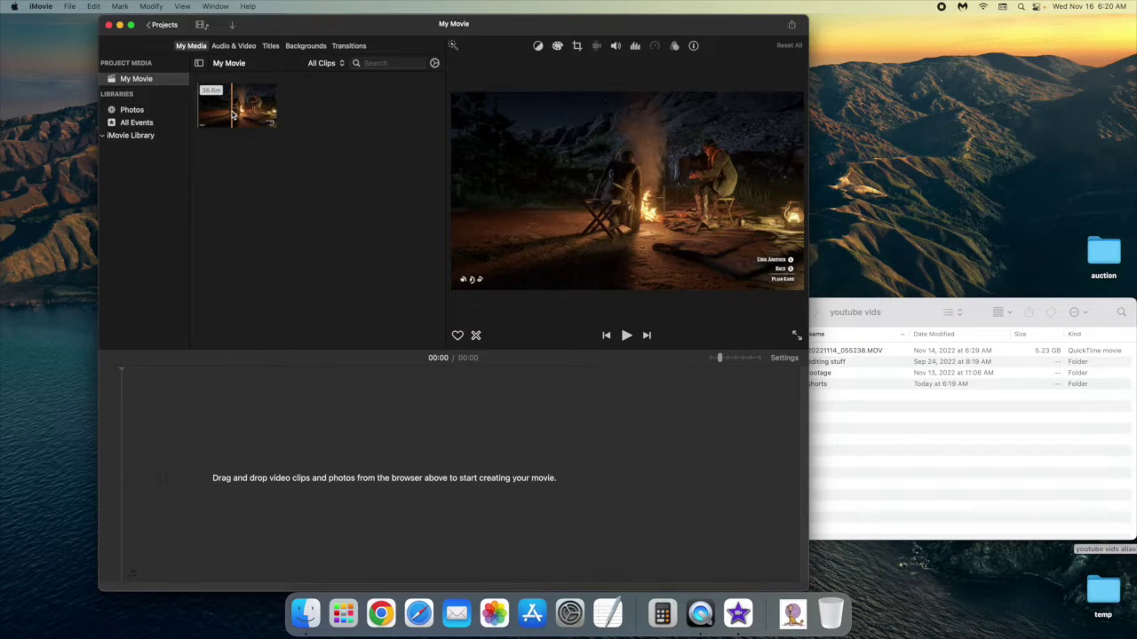
# Step: Add the gameplay clip to the timeline and zoom in so it fills the width
pyautogui.moveTo(233, 111); pyautogui.dragTo(222, 480)
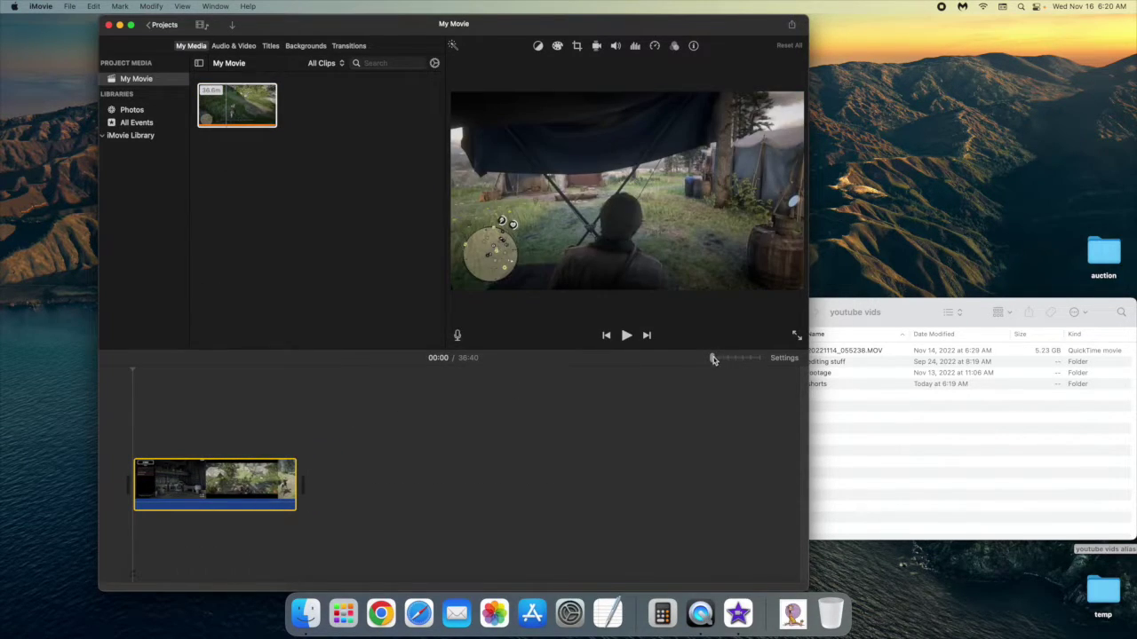
pyautogui.moveTo(712, 358); pyautogui.dragTo(730, 359)
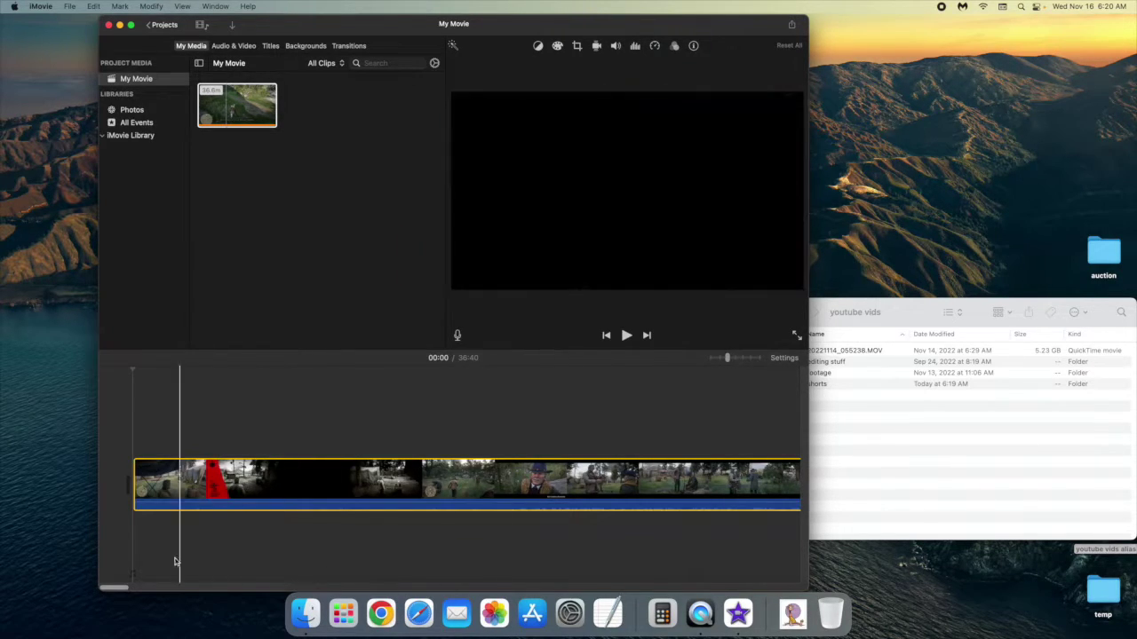
pyautogui.hscroll(1, 113, 590)
pyautogui.moveTo(113, 590); pyautogui.dragTo(132, 591)
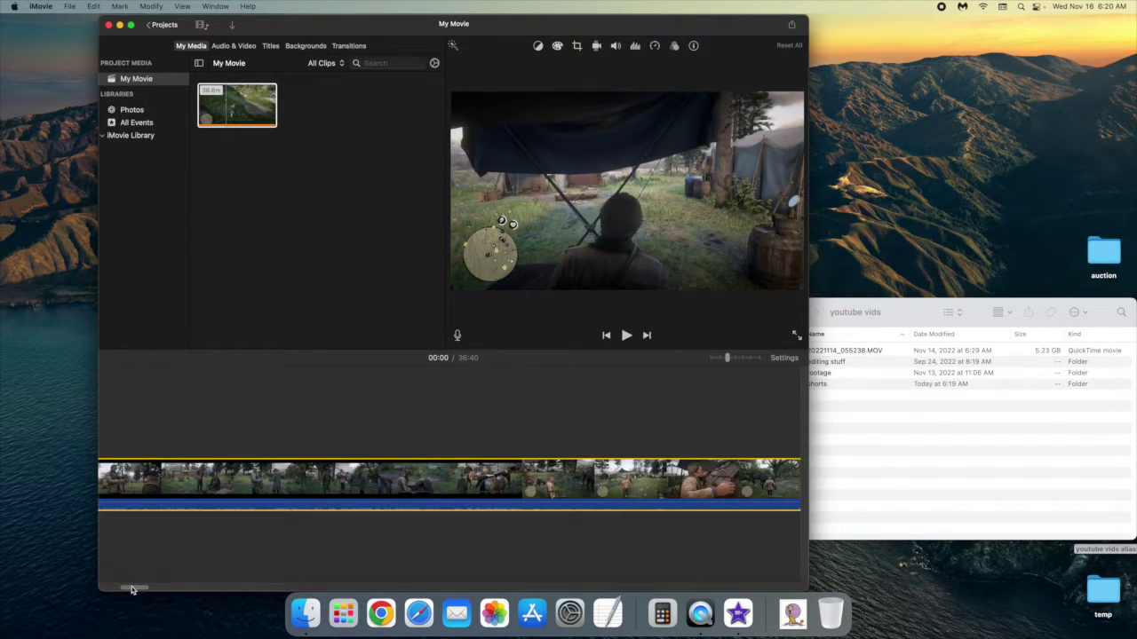
pyautogui.hscroll(1, 131, 586)
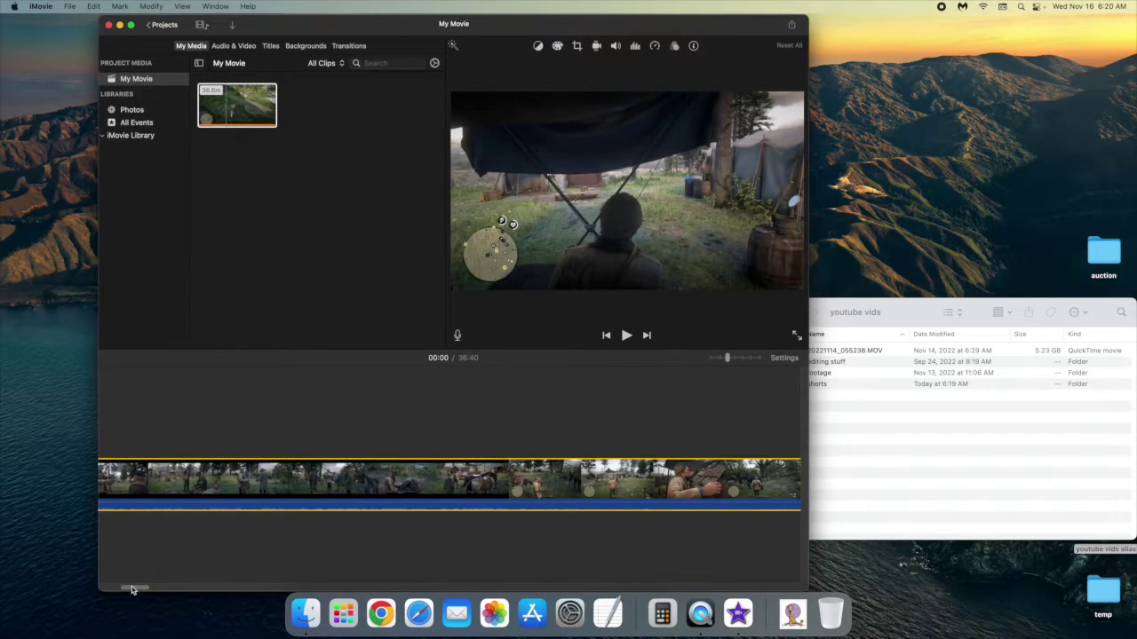
pyautogui.moveTo(132, 587); pyautogui.dragTo(139, 590)
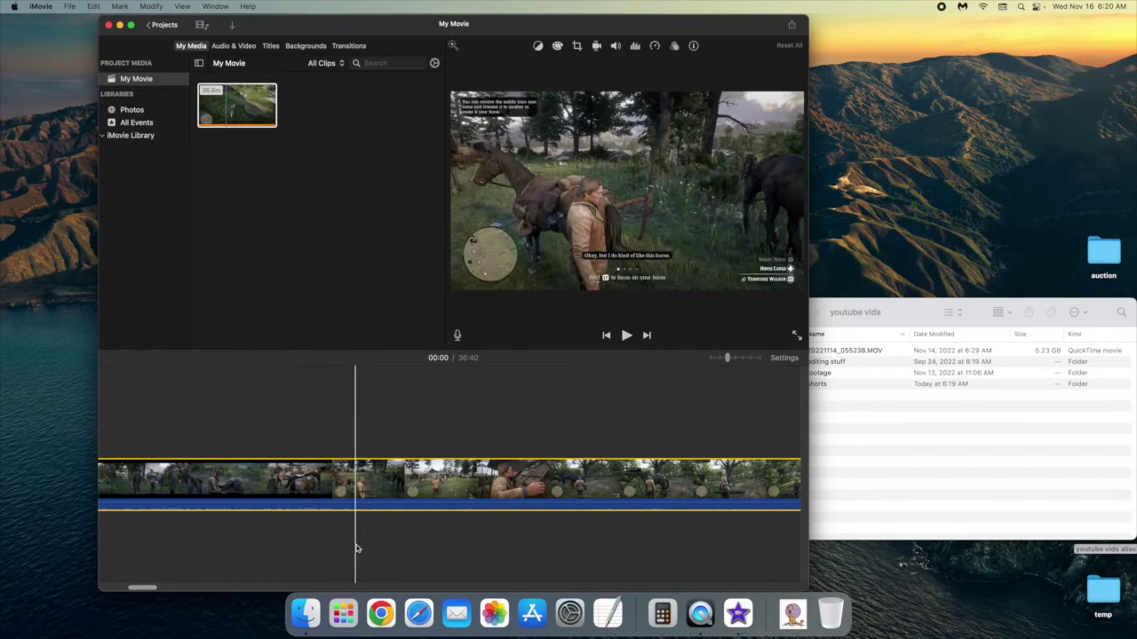
# Step: Split the clip at 02:12 and delete the opening piece before it
pyautogui.click(446, 548)
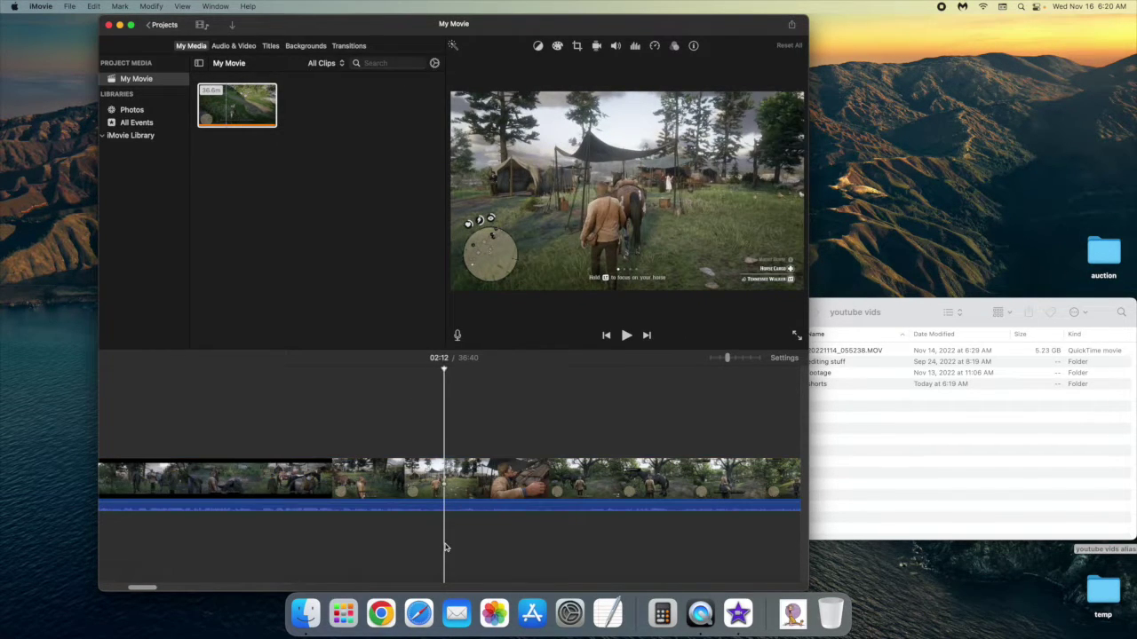
pyautogui.click(147, 7)
pyautogui.click(160, 103)
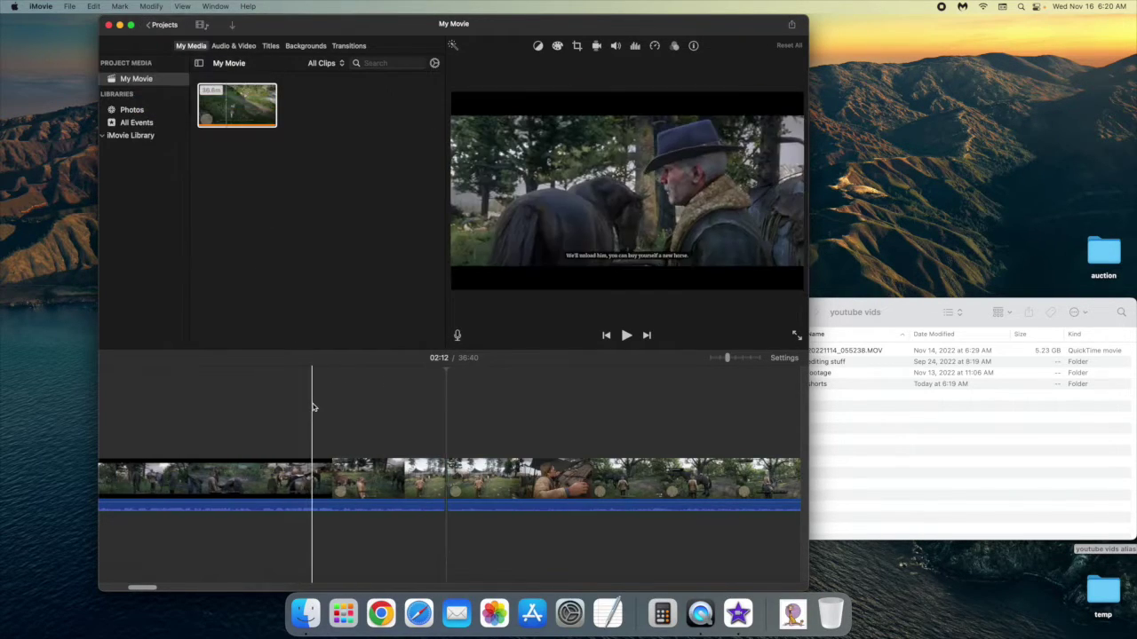
pyautogui.click(293, 477)
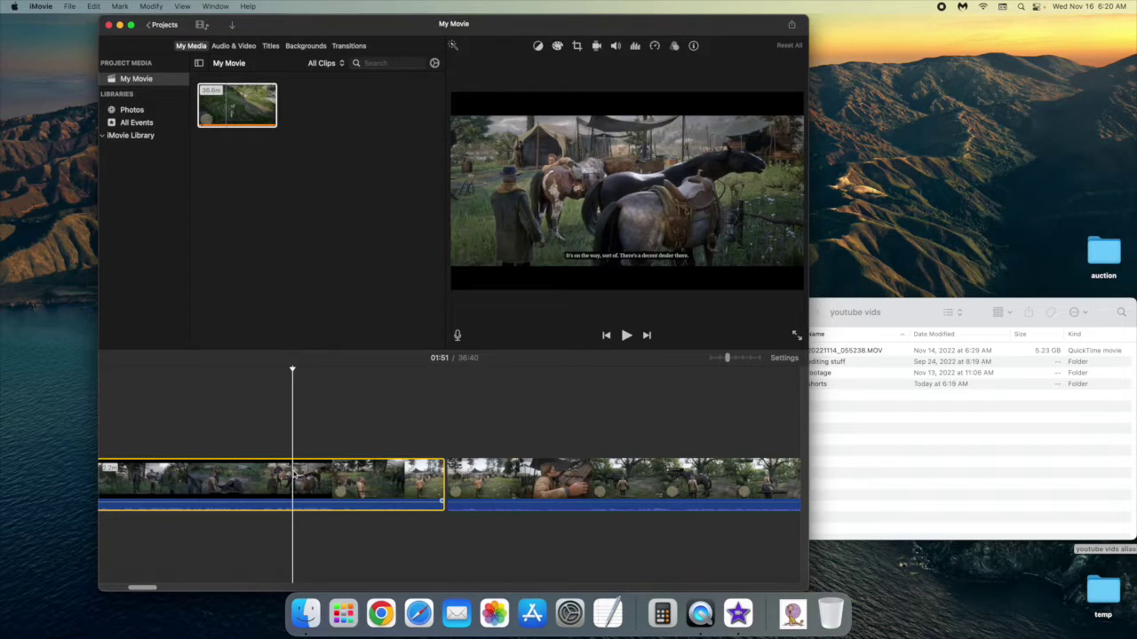
pyautogui.press('Delete')
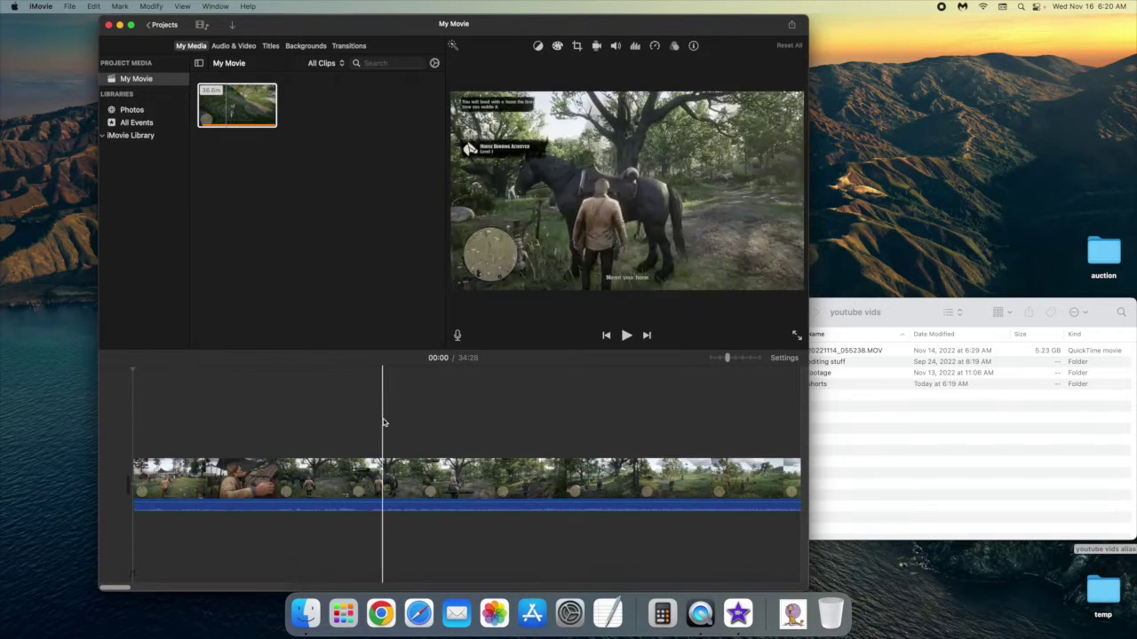
# Step: Split the clip at 00:59 and delete everything after it, leaving a 59-second clip
pyautogui.click(498, 407)
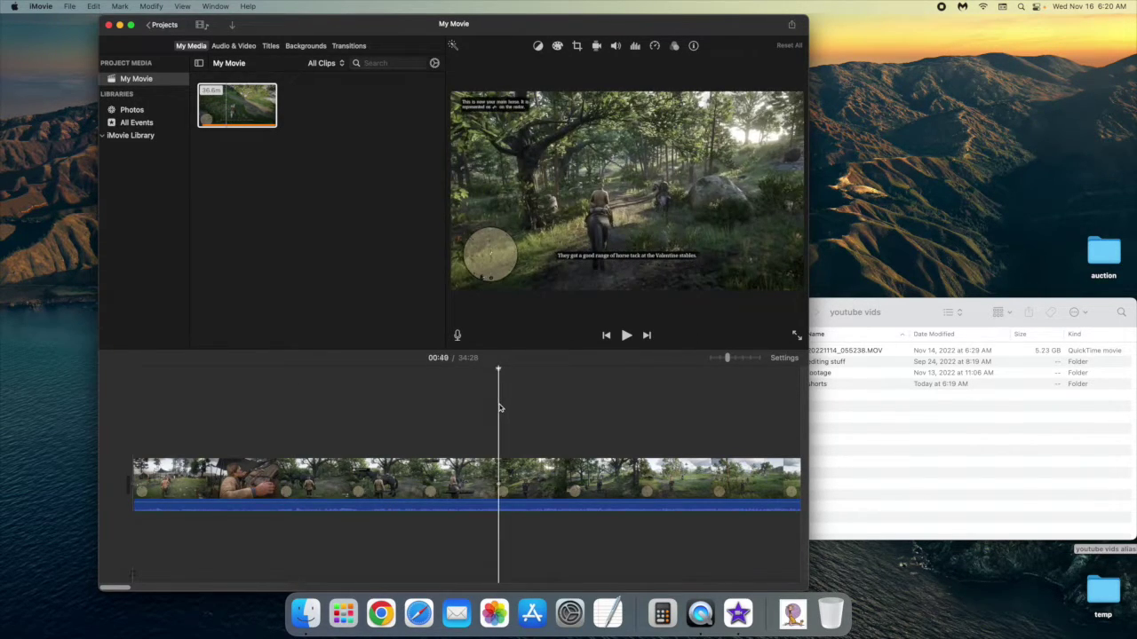
pyautogui.click(561, 407)
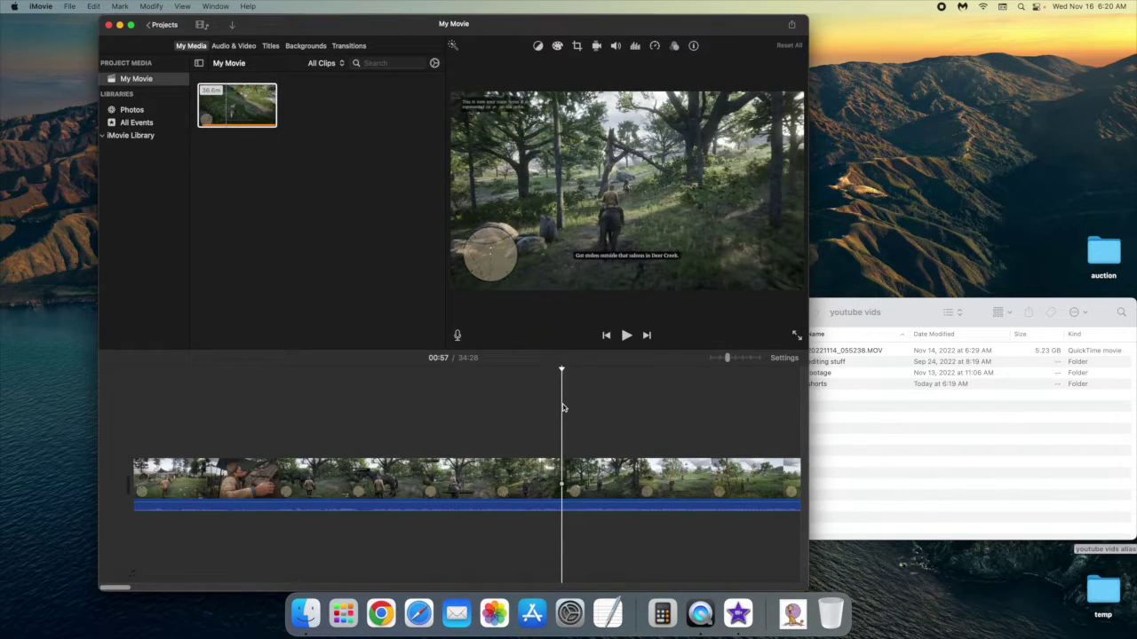
pyautogui.click(573, 408)
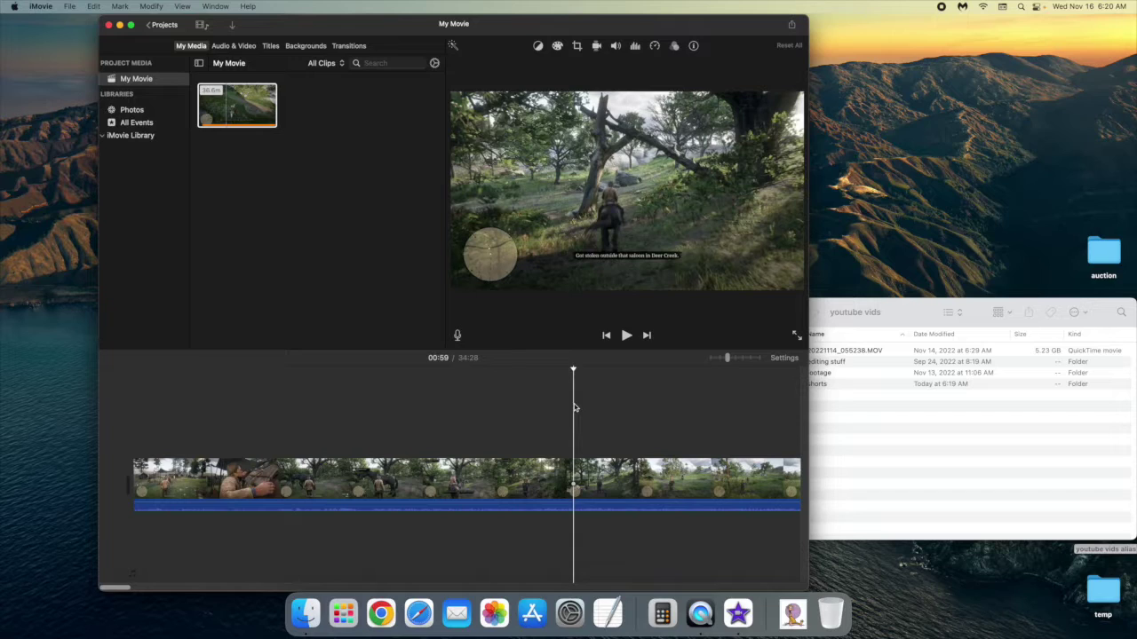
pyautogui.click(150, 6)
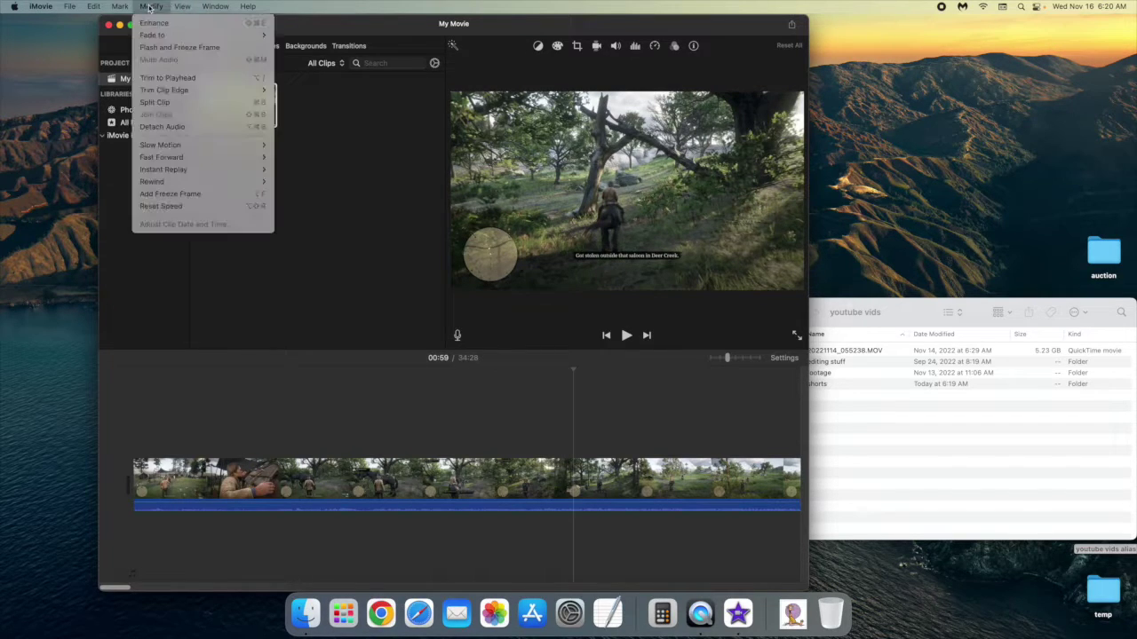
pyautogui.click(160, 102)
pyautogui.click(618, 484)
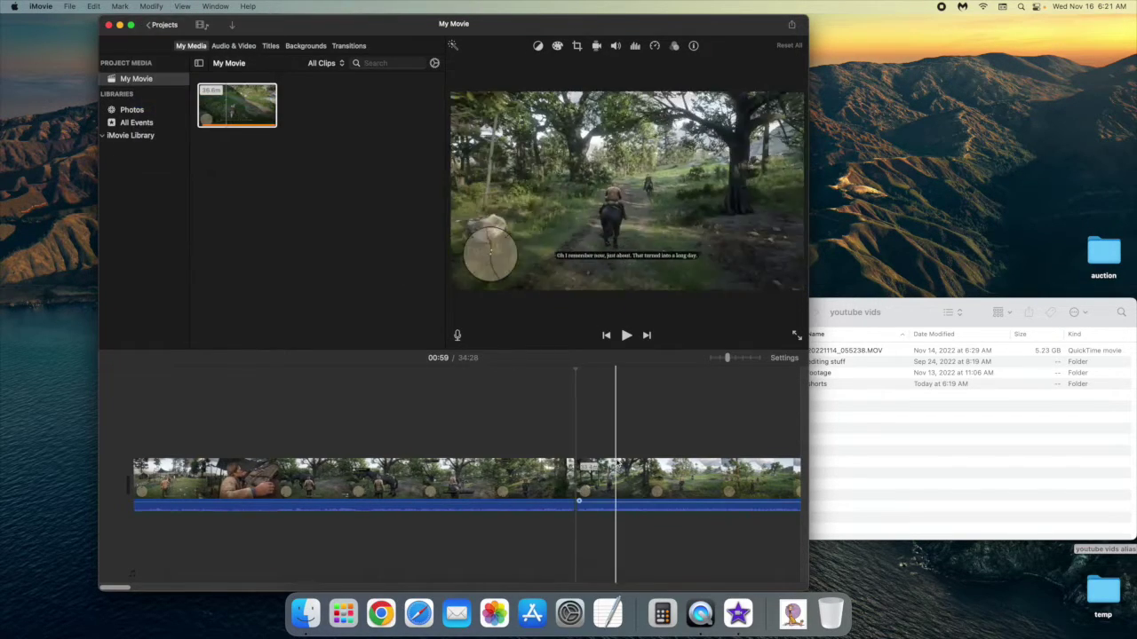
pyautogui.press('Delete')
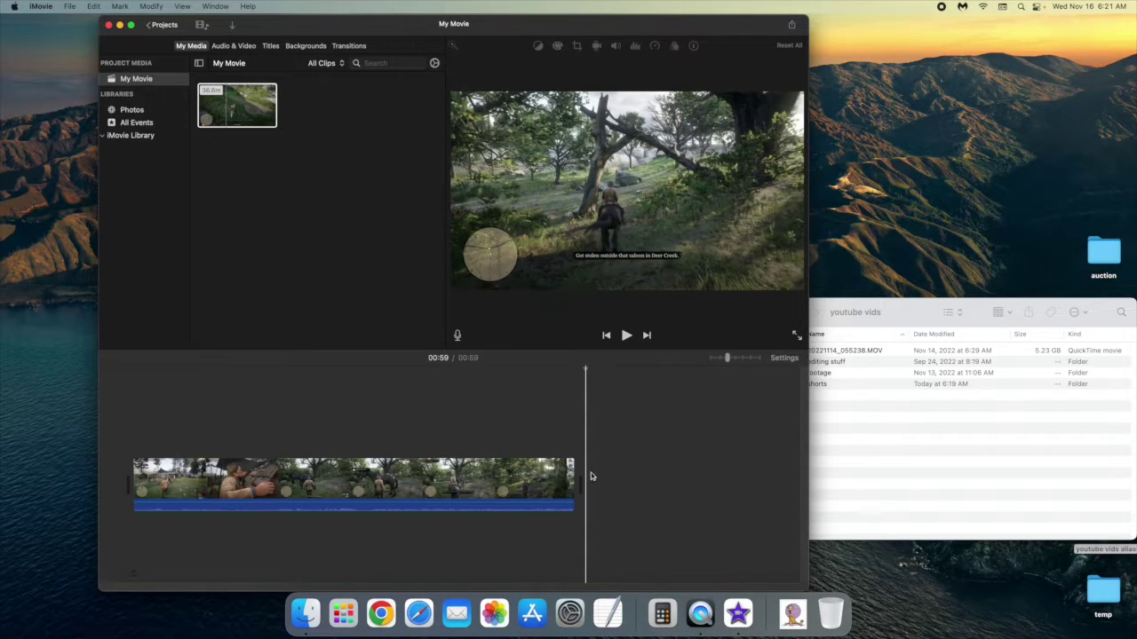
pyautogui.click(398, 484)
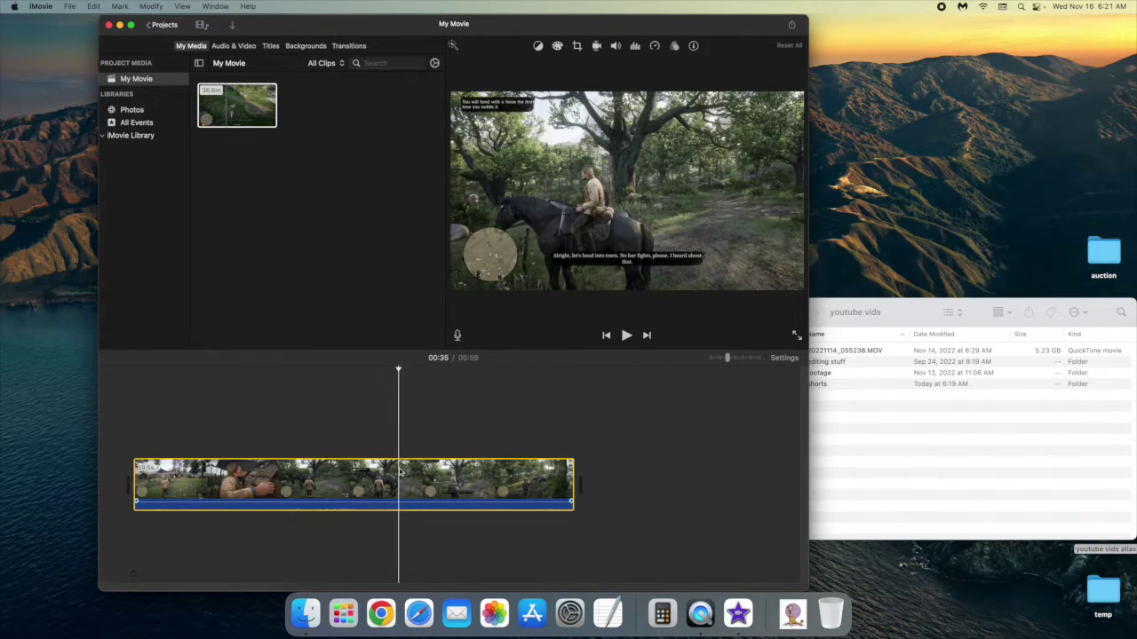
# Step: Rotate the clip 90° clockwise into portrait and set it to Crop to Fill
pyautogui.click(578, 50)
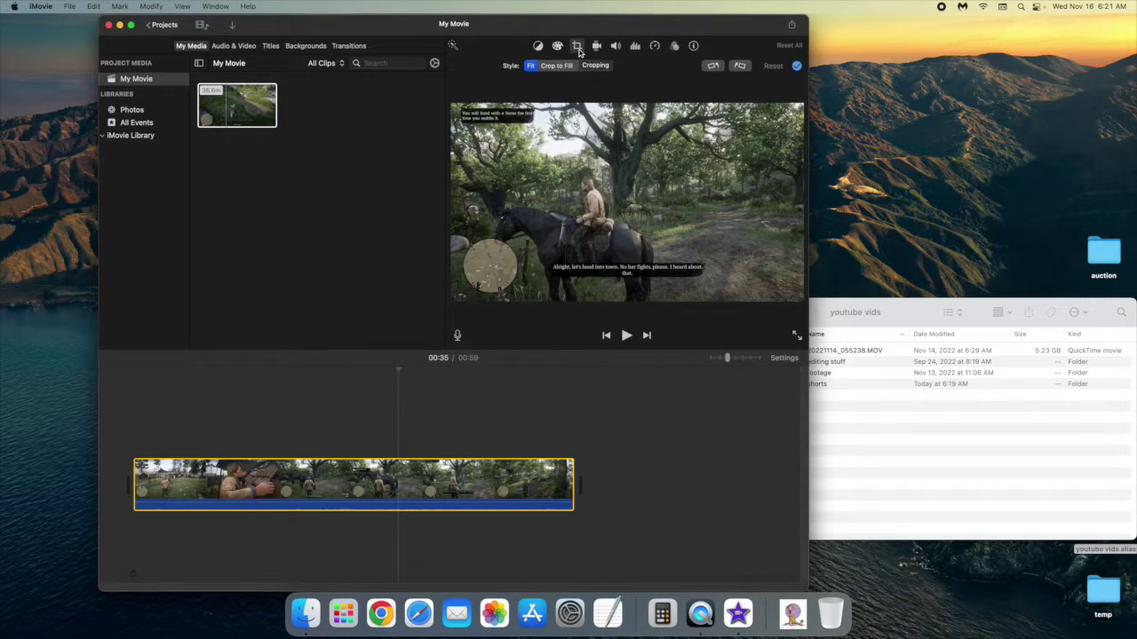
pyautogui.click(745, 67)
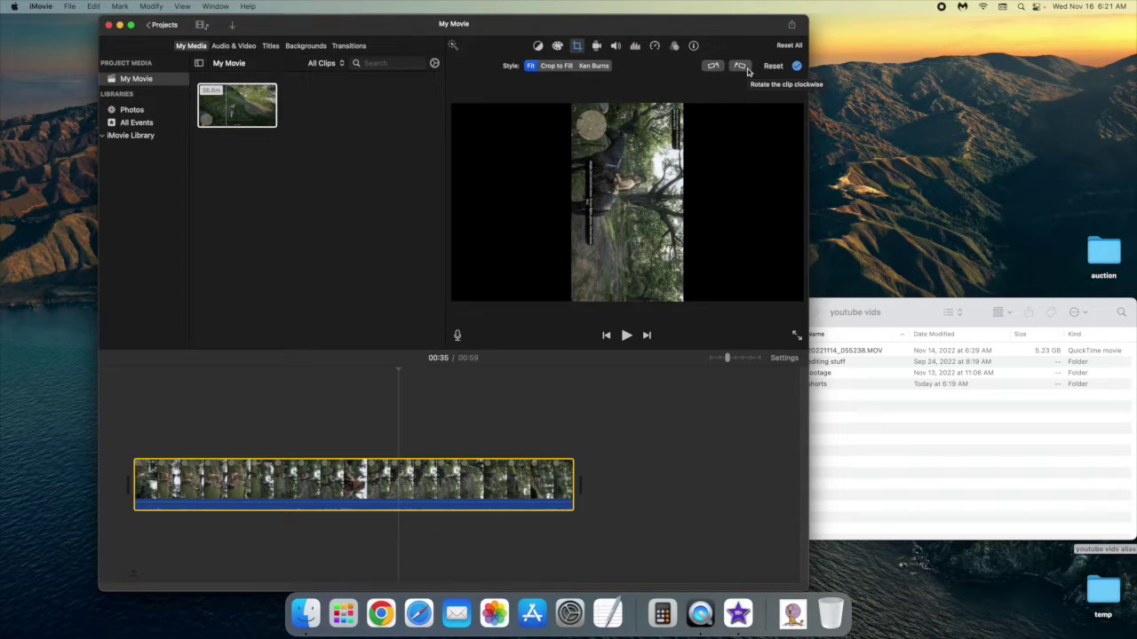
pyautogui.click(552, 68)
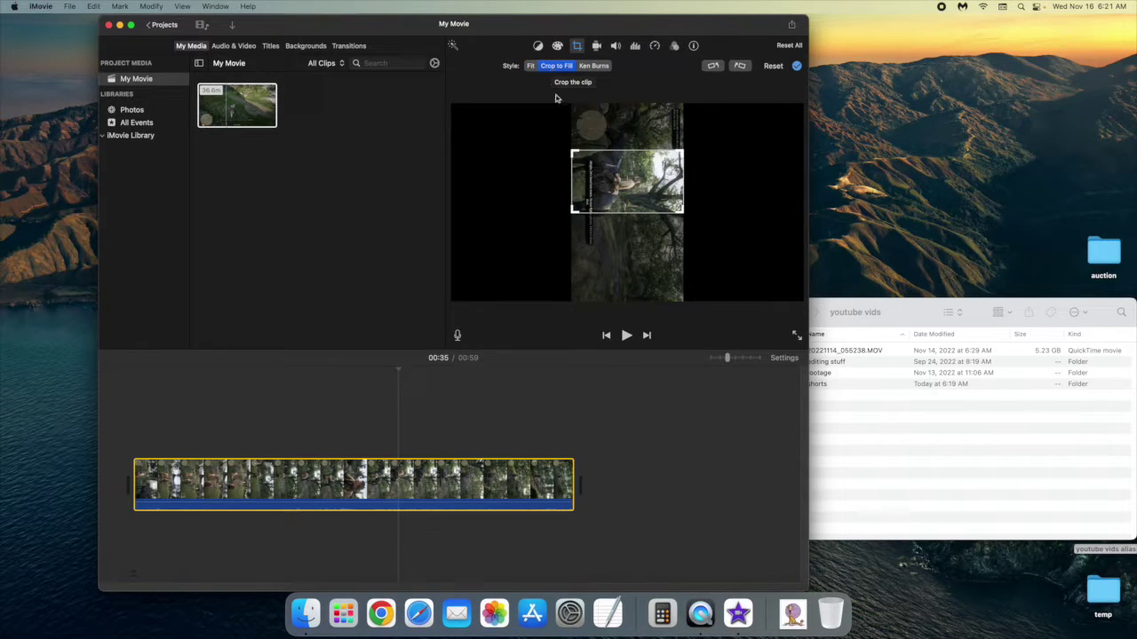
pyautogui.click(138, 409)
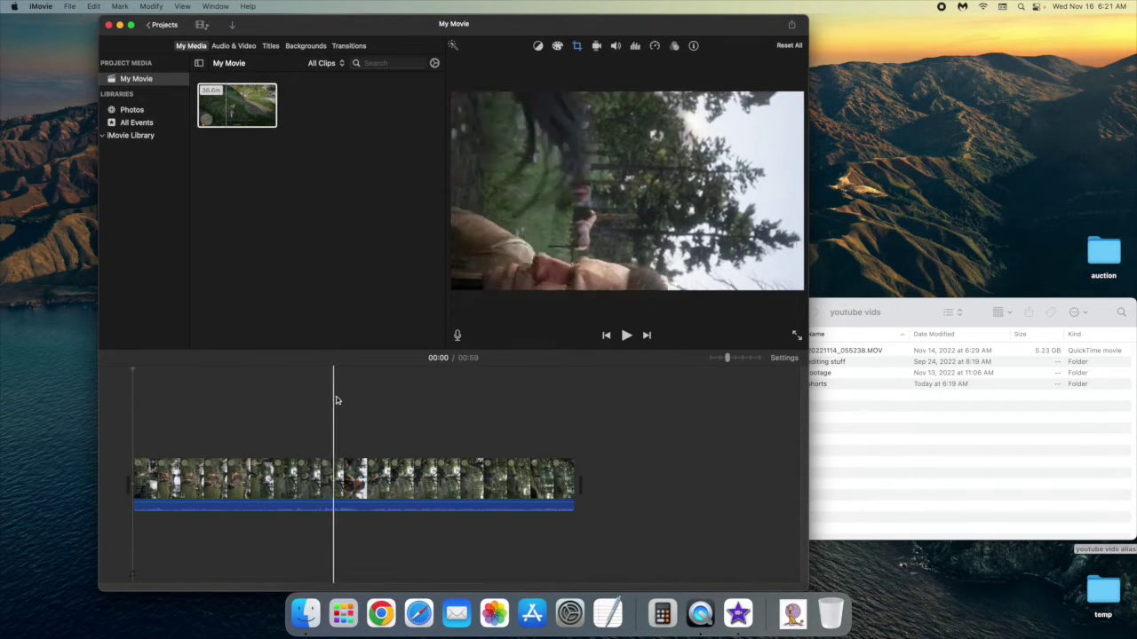
pyautogui.click(577, 46)
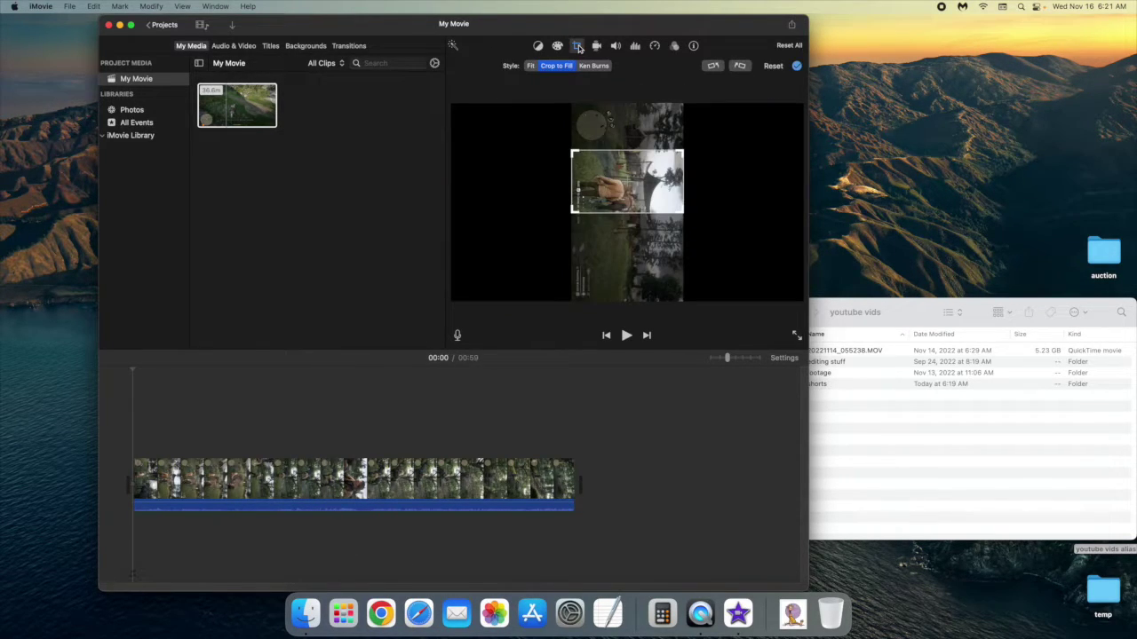
# Step: Shift the crop frame slightly down, apply it, and play back the clip
pyautogui.moveTo(652, 194); pyautogui.dragTo(651, 206)
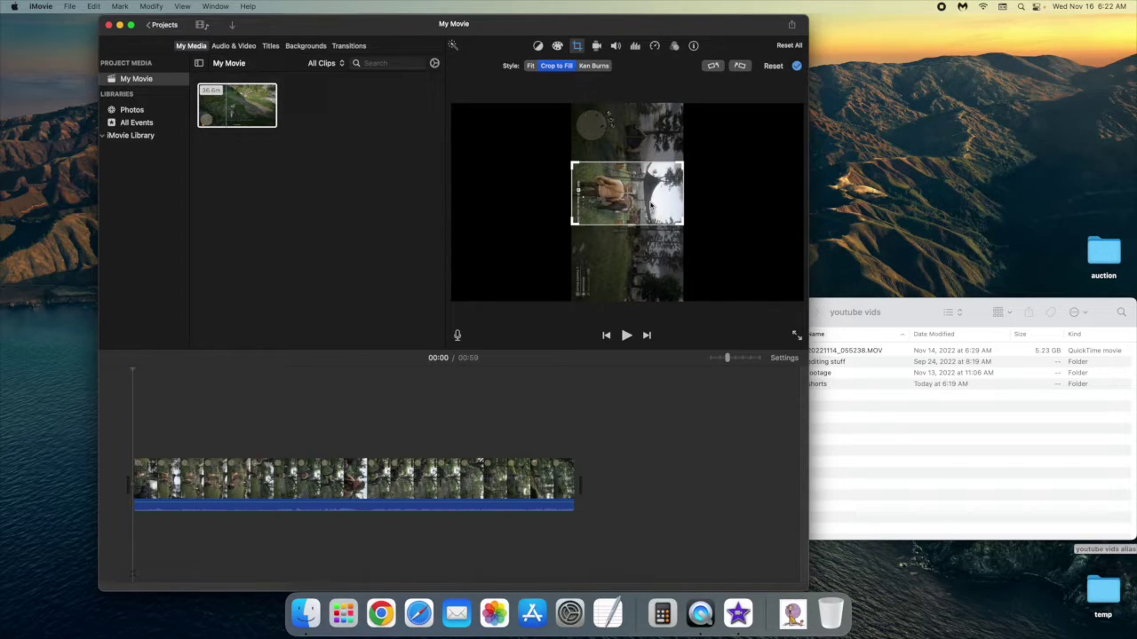
pyautogui.click(797, 67)
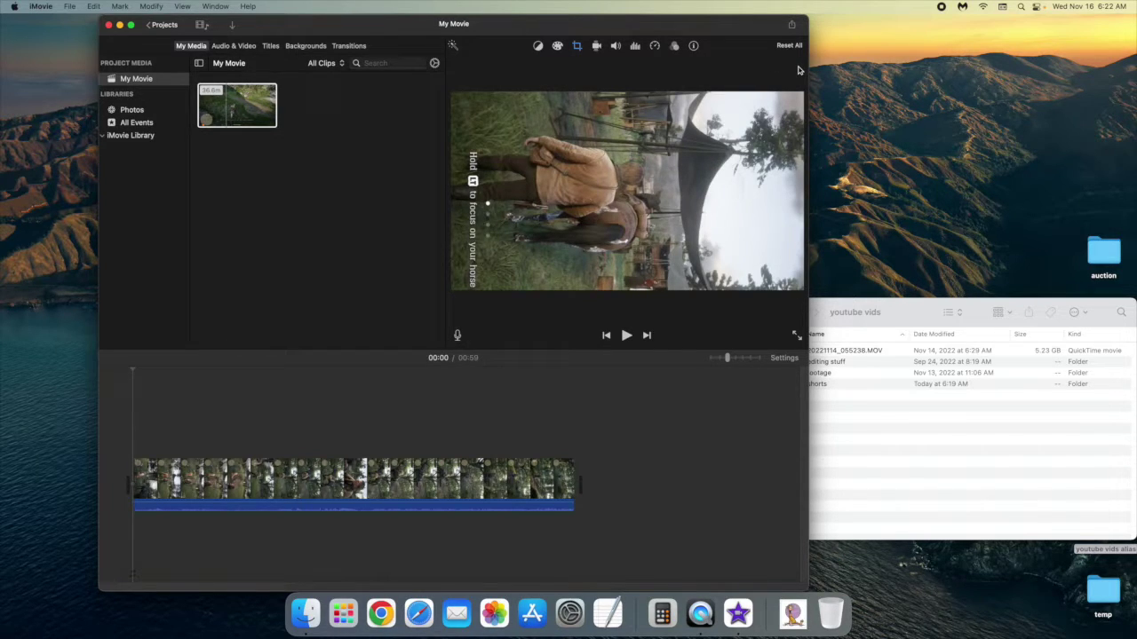
pyautogui.click(625, 337)
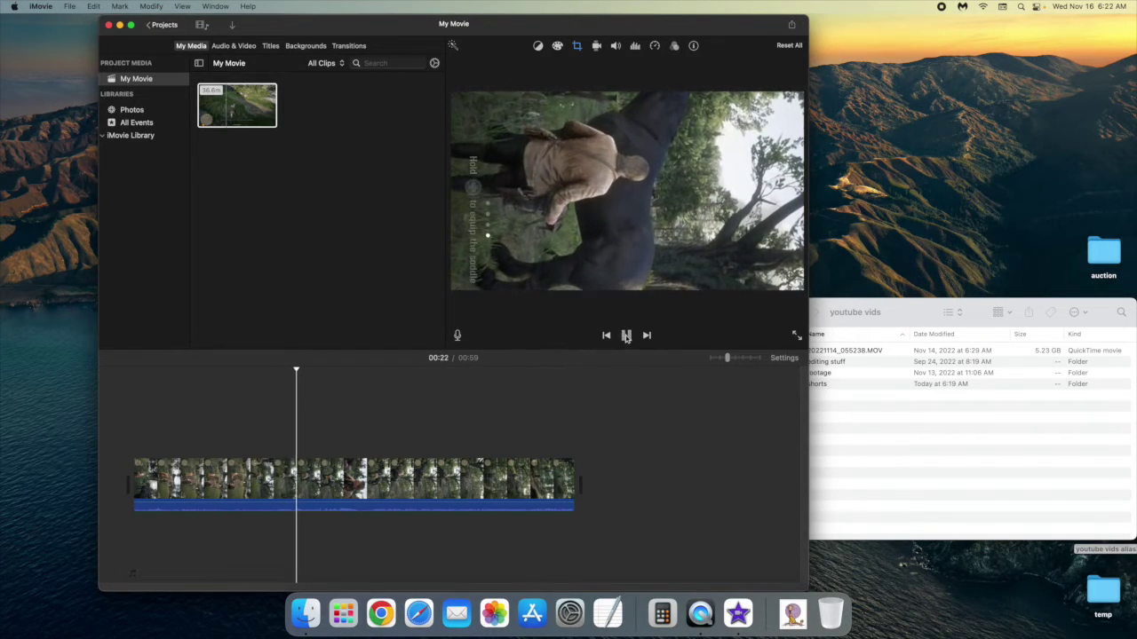
pyautogui.click(626, 336)
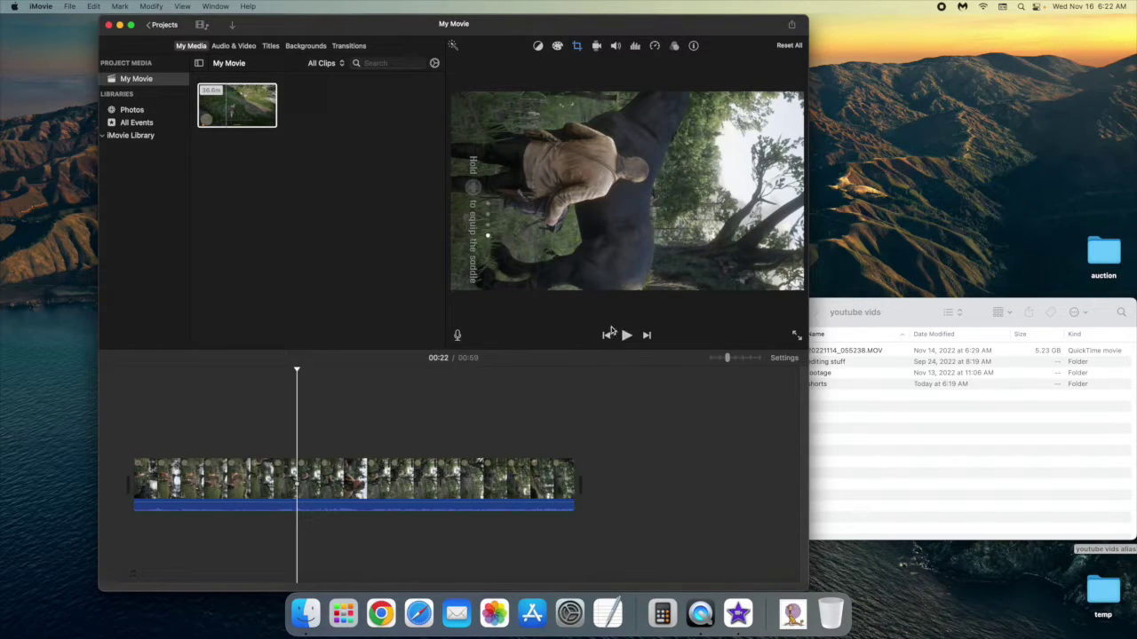
pyautogui.click(377, 189)
pyautogui.click(377, 190)
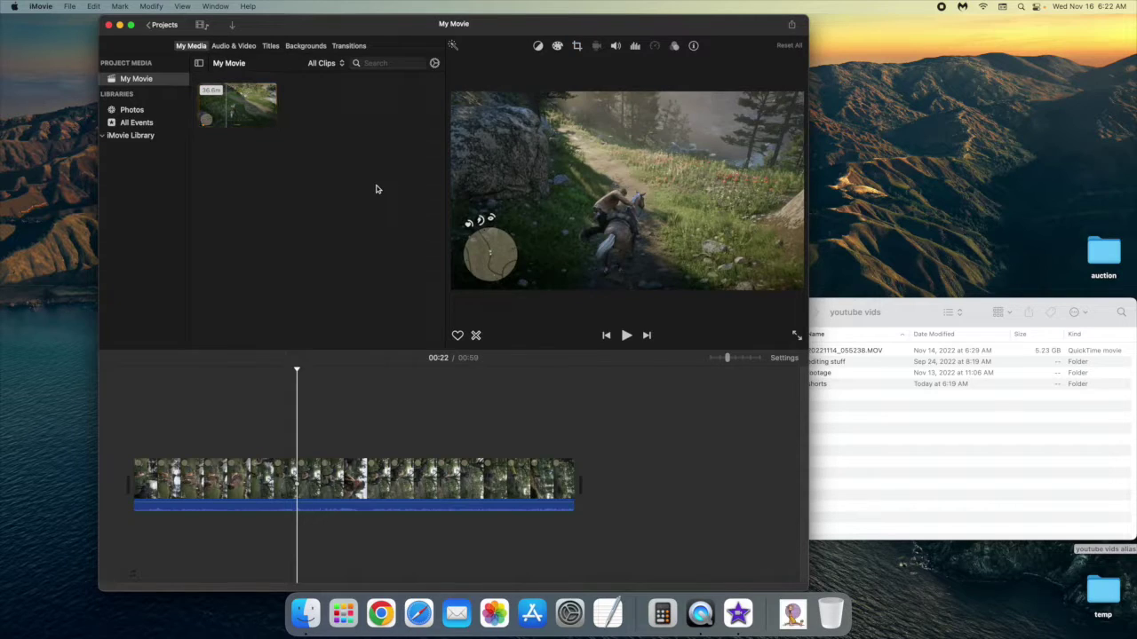
# Step: Import vertical video_60 from footage > 1_for videos and layer it above the gameplay clip
pyautogui.click(868, 322)
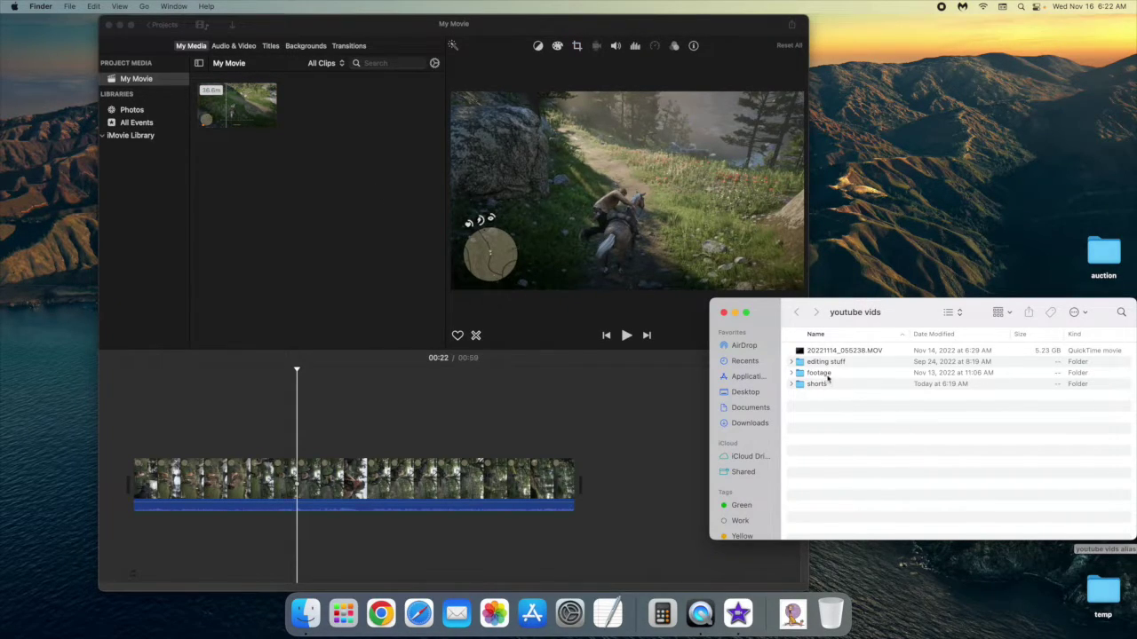
pyautogui.doubleClick(826, 374)
pyautogui.doubleClick(828, 353)
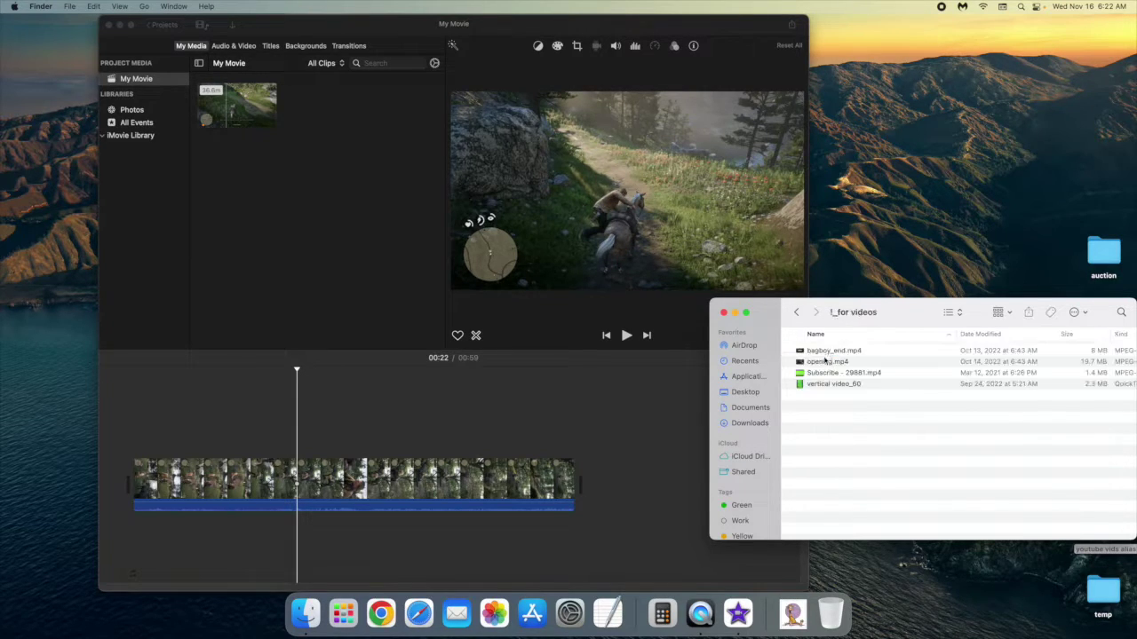
pyautogui.moveTo(826, 386); pyautogui.dragTo(328, 231)
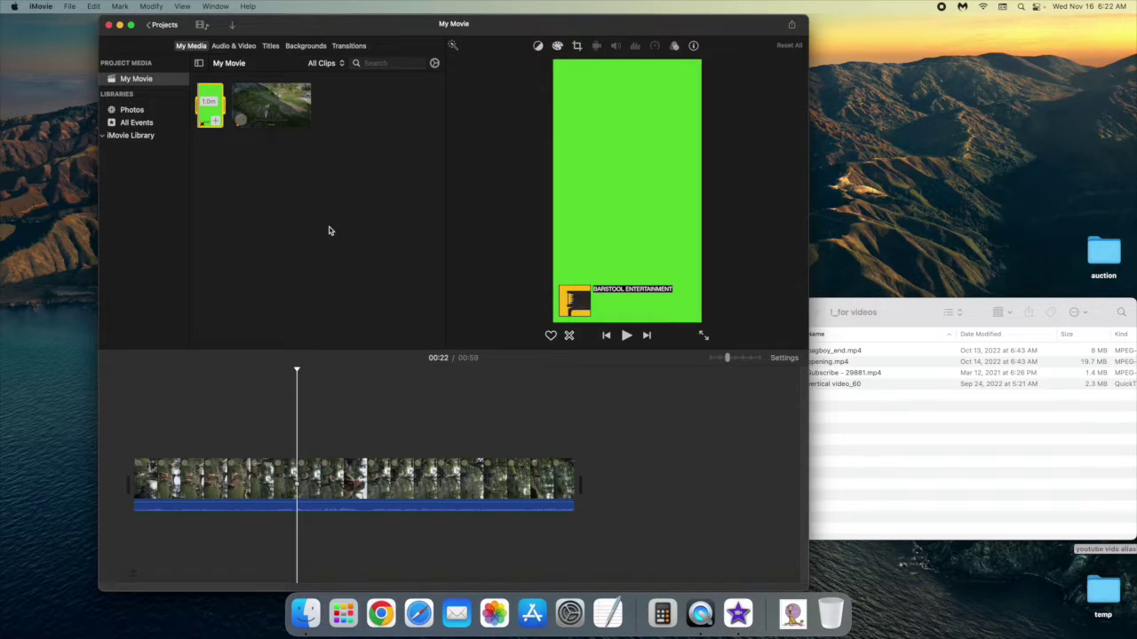
pyautogui.moveTo(213, 104); pyautogui.dragTo(133, 423)
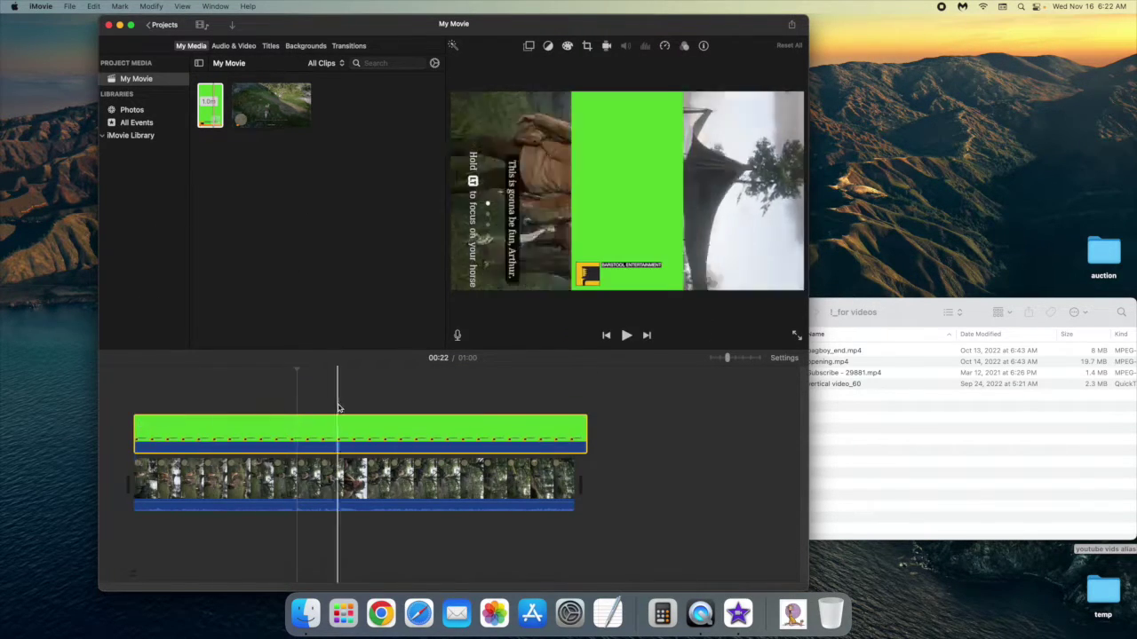
pyautogui.click(586, 433)
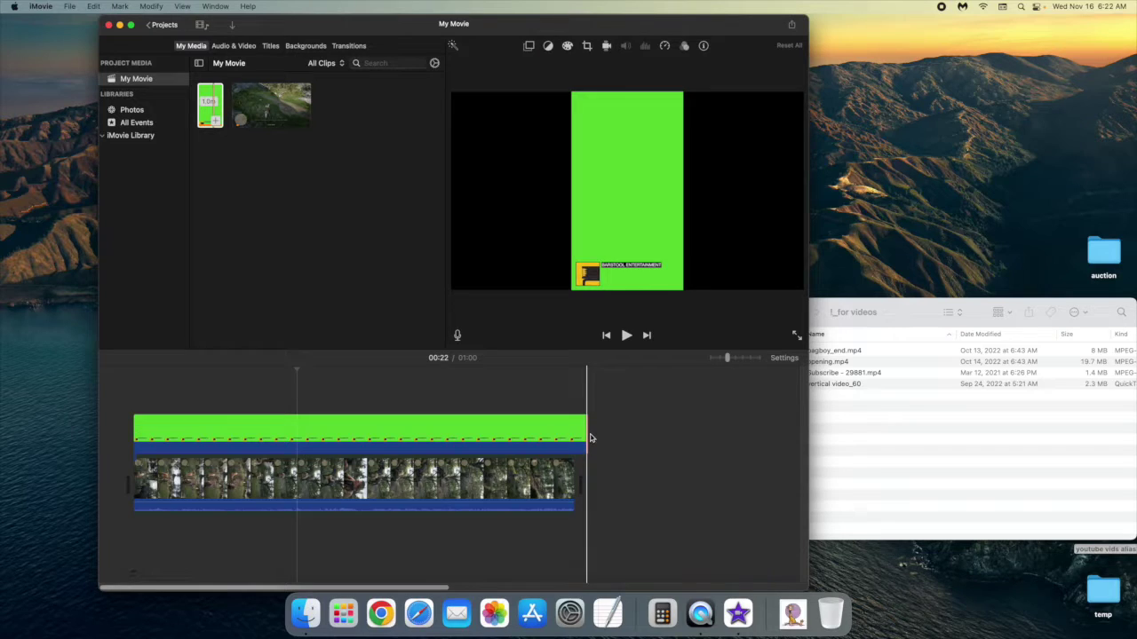
# Step: Trim the green overlay's end to line up with the gameplay clip at 00:59
pyautogui.click(556, 433)
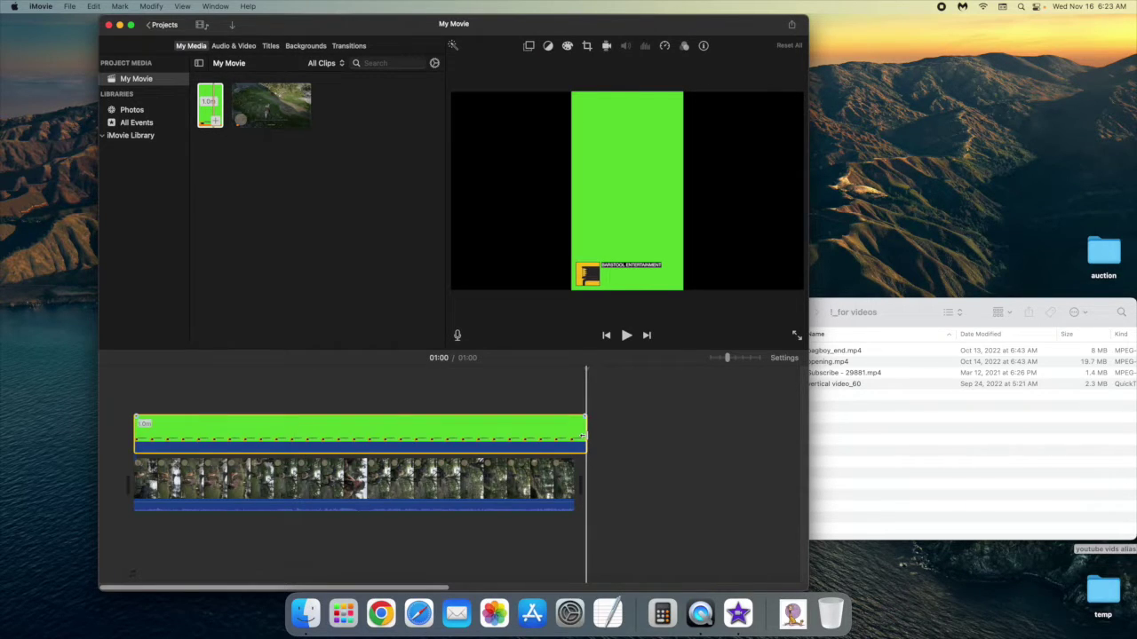
pyautogui.click(583, 436)
pyautogui.moveTo(582, 435); pyautogui.dragTo(575, 434)
pyautogui.click(430, 434)
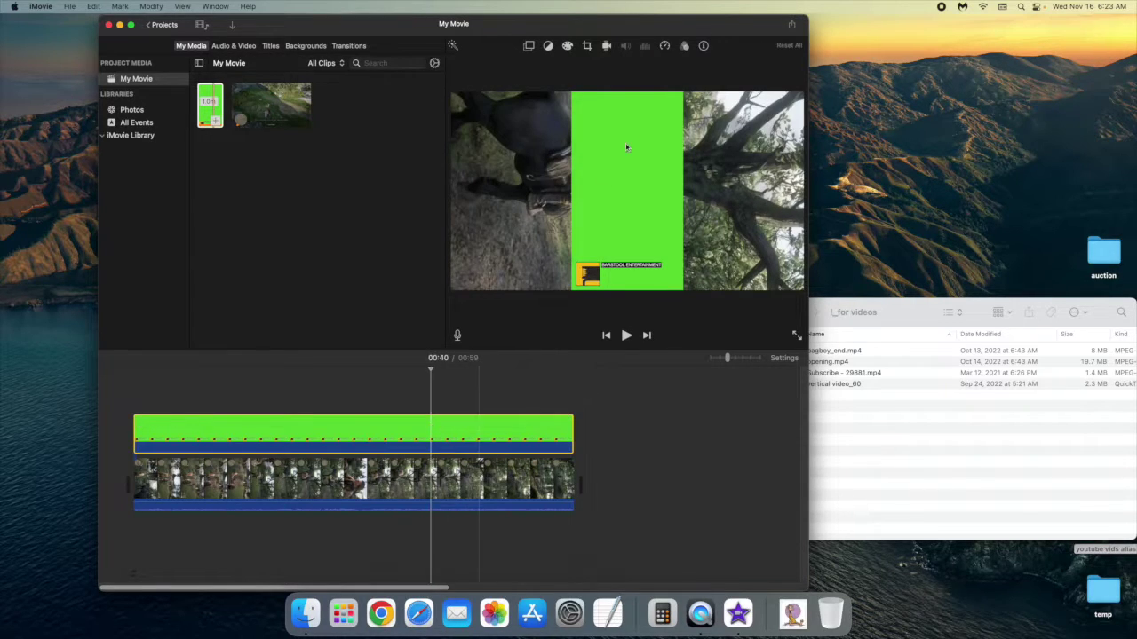
# Step: Rotate the overlay 90° and set its overlay style to Green/Blue Screen
pyautogui.click(586, 46)
pyautogui.click(740, 67)
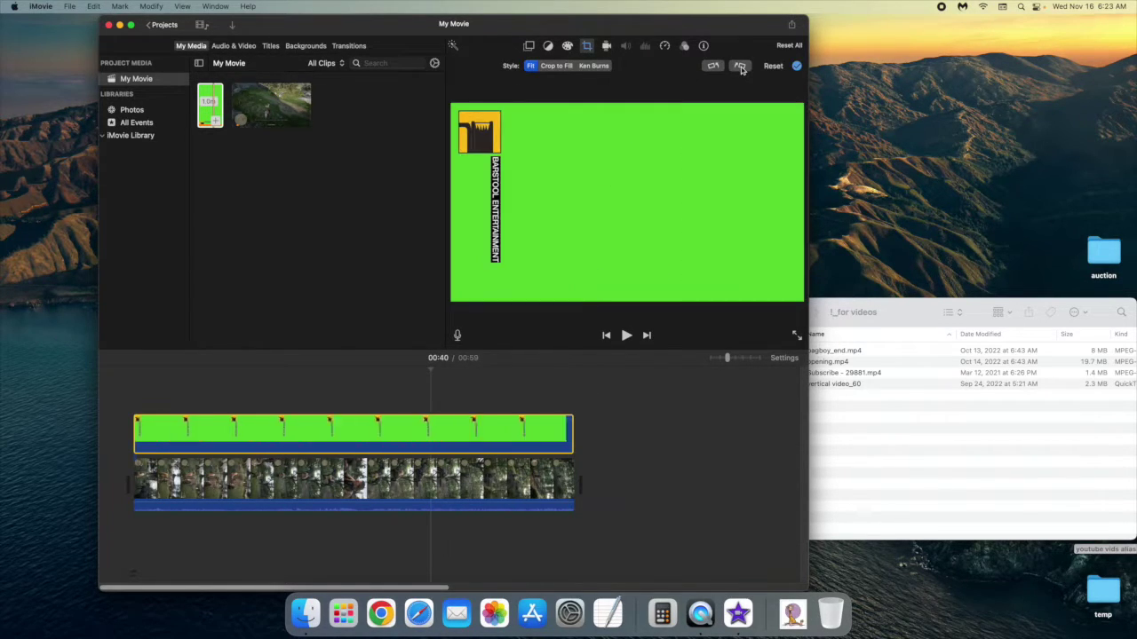
pyautogui.click(529, 45)
pyautogui.click(489, 65)
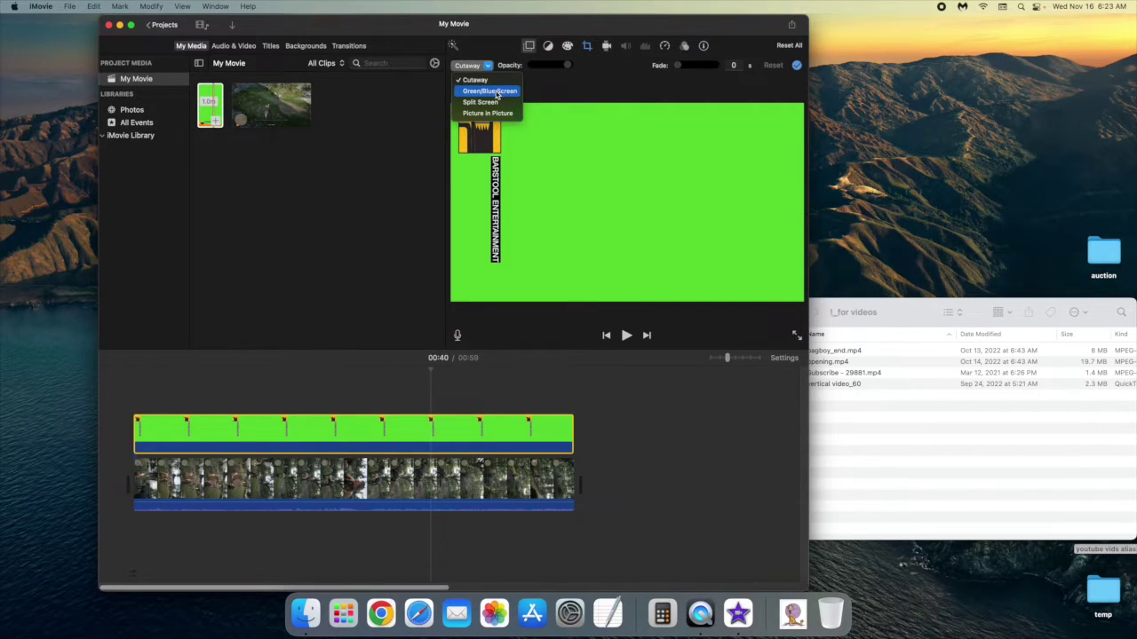
pyautogui.click(489, 90)
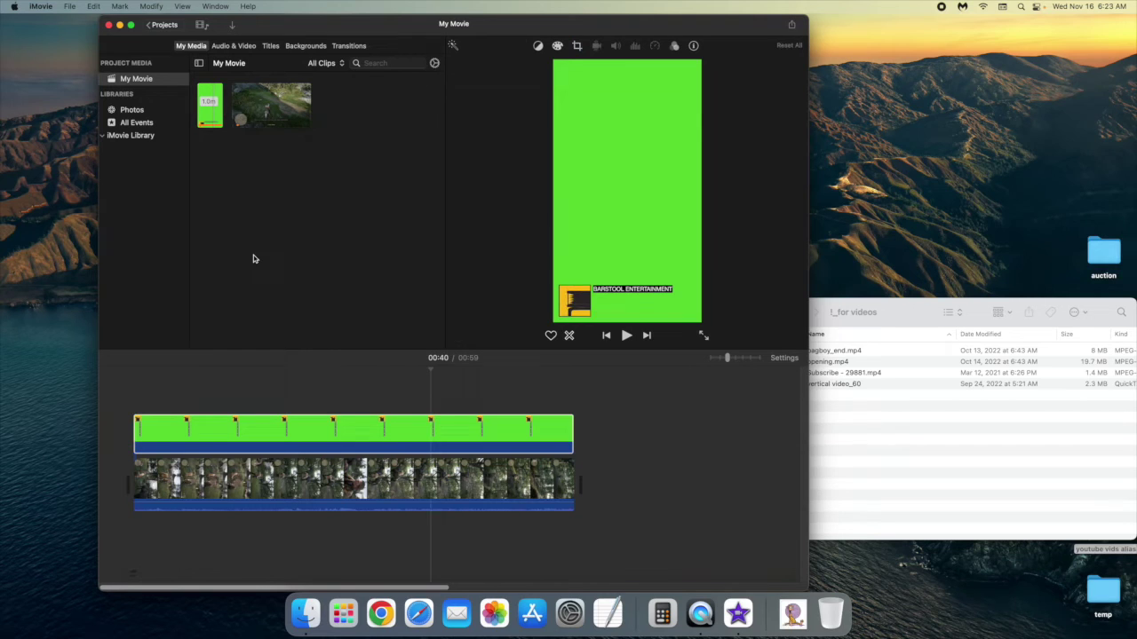
# Step: Name the project part1
pyautogui.click(158, 26)
pyautogui.write('part1')
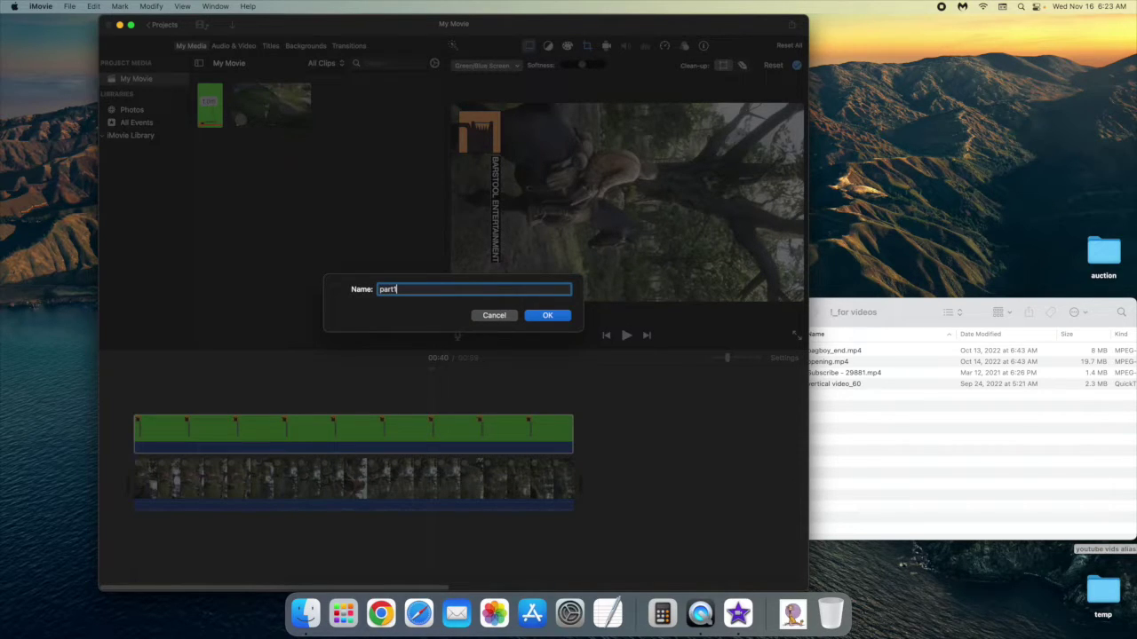
pyautogui.click(564, 318)
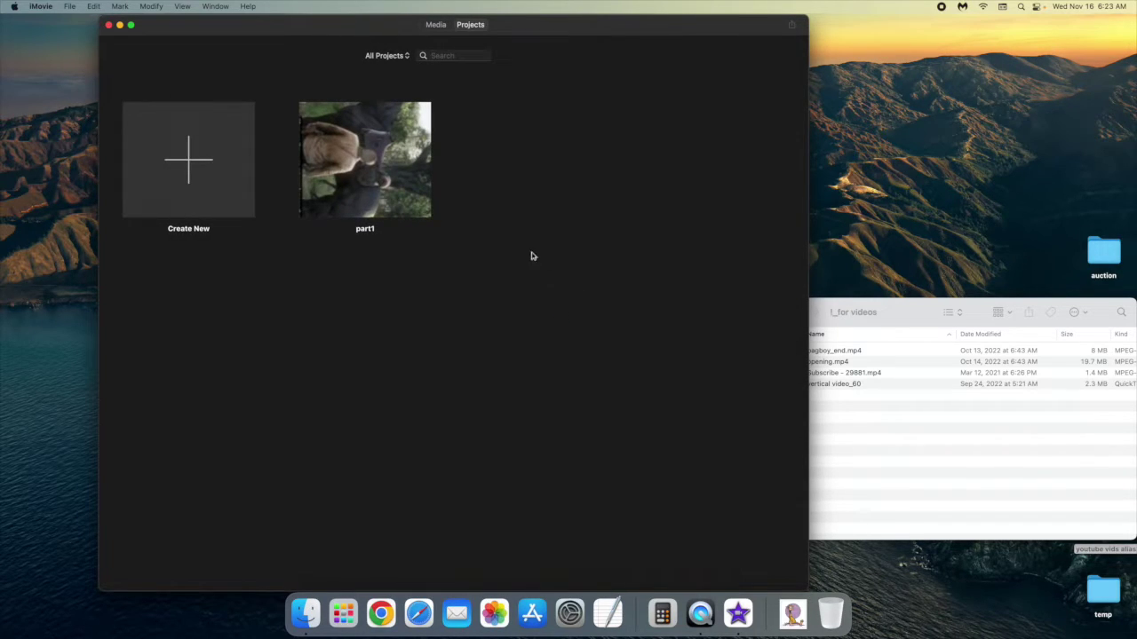
# Step: Export part1 as a file to the Desktop as part1.mp4 at 1080p 60, High quality
pyautogui.click(383, 230)
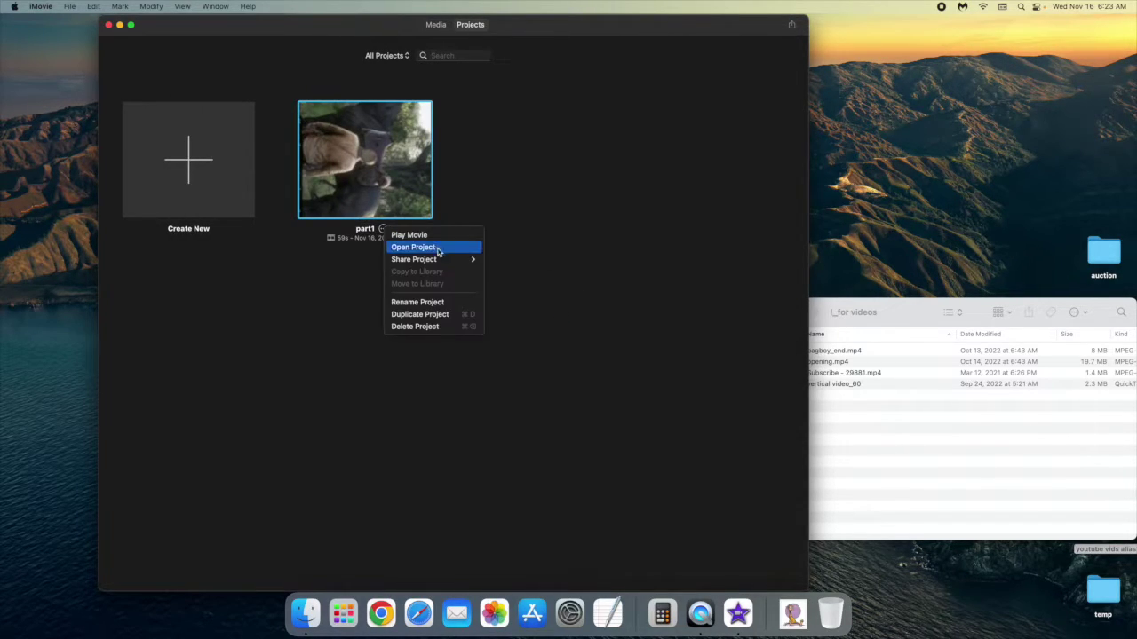
pyautogui.moveTo(444, 258)
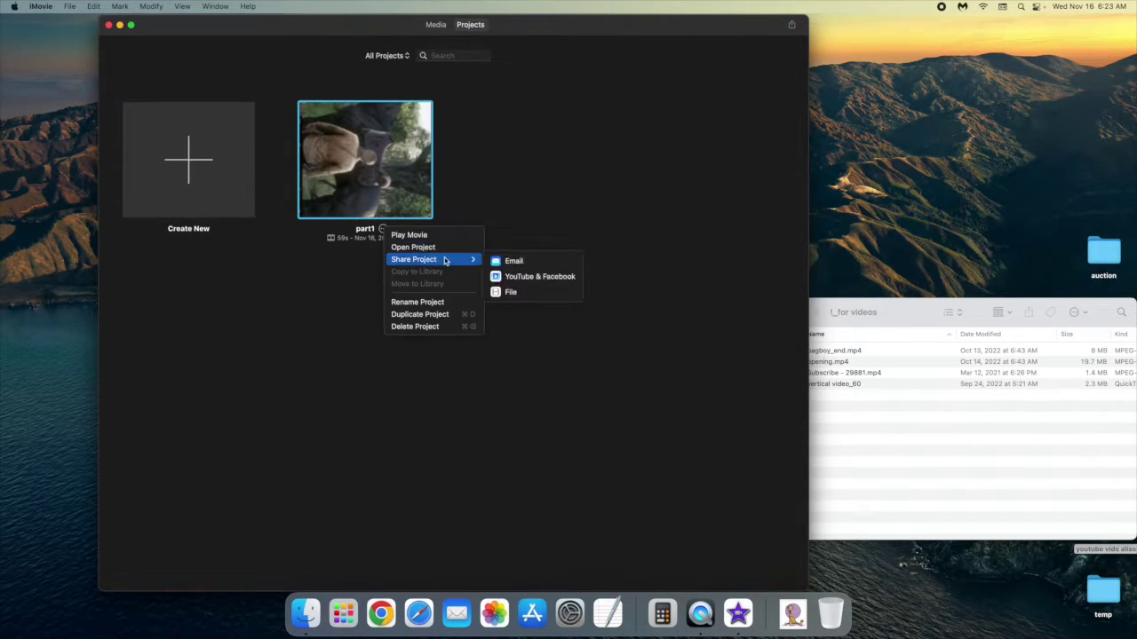
pyautogui.click(549, 292)
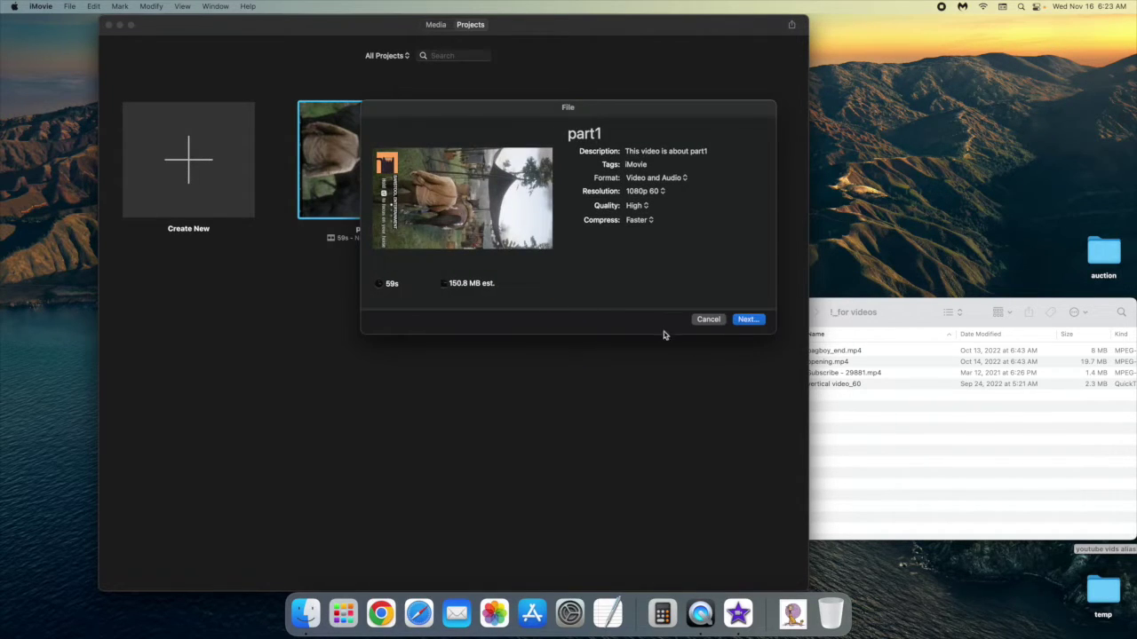
pyautogui.click(747, 321)
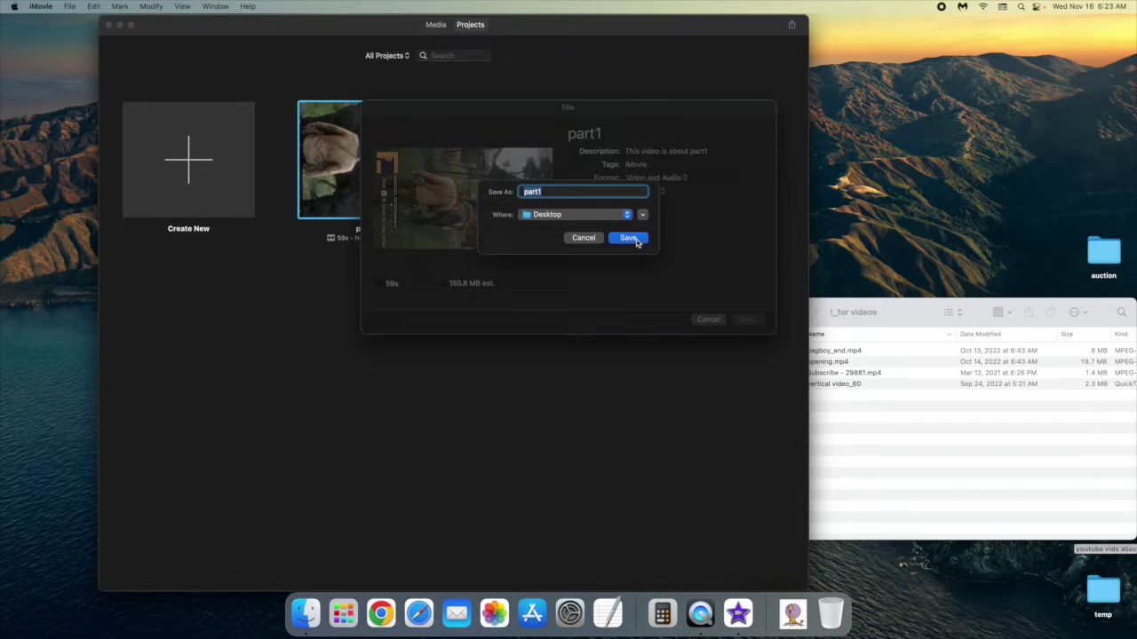
pyautogui.click(628, 239)
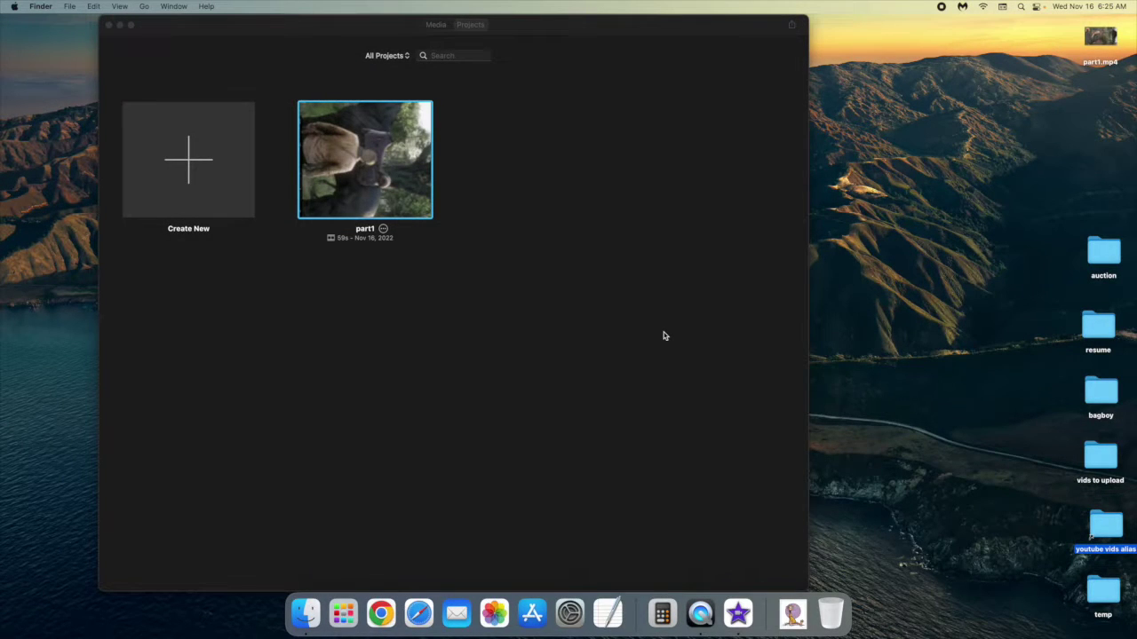
# Step: Delete the part1 project and create a new blank movie project
pyautogui.click(384, 229)
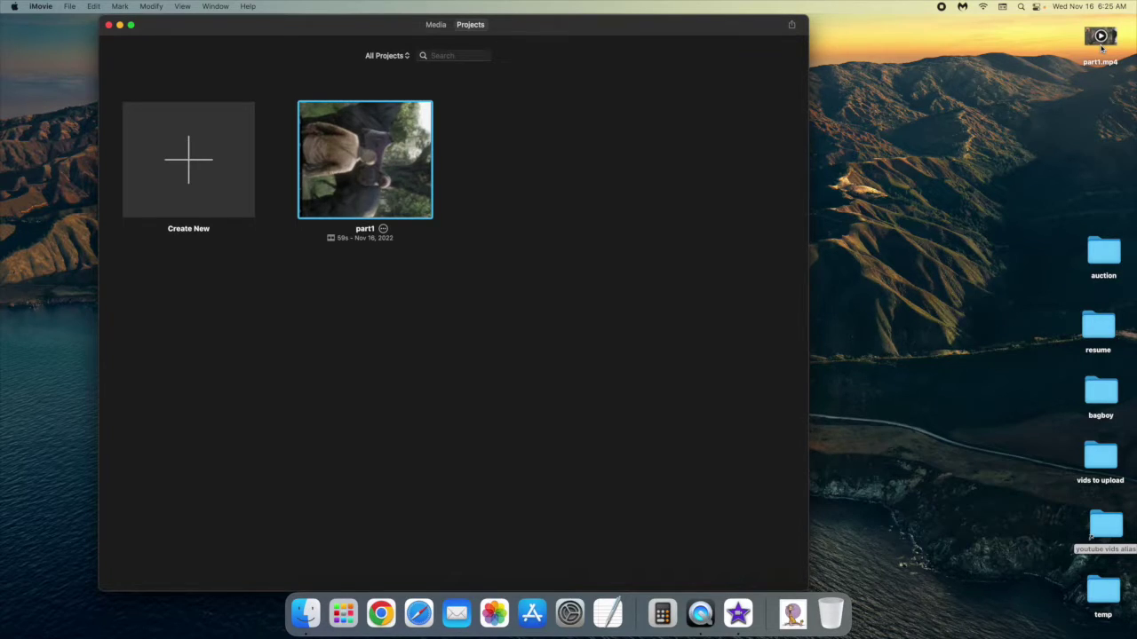
pyautogui.click(383, 230)
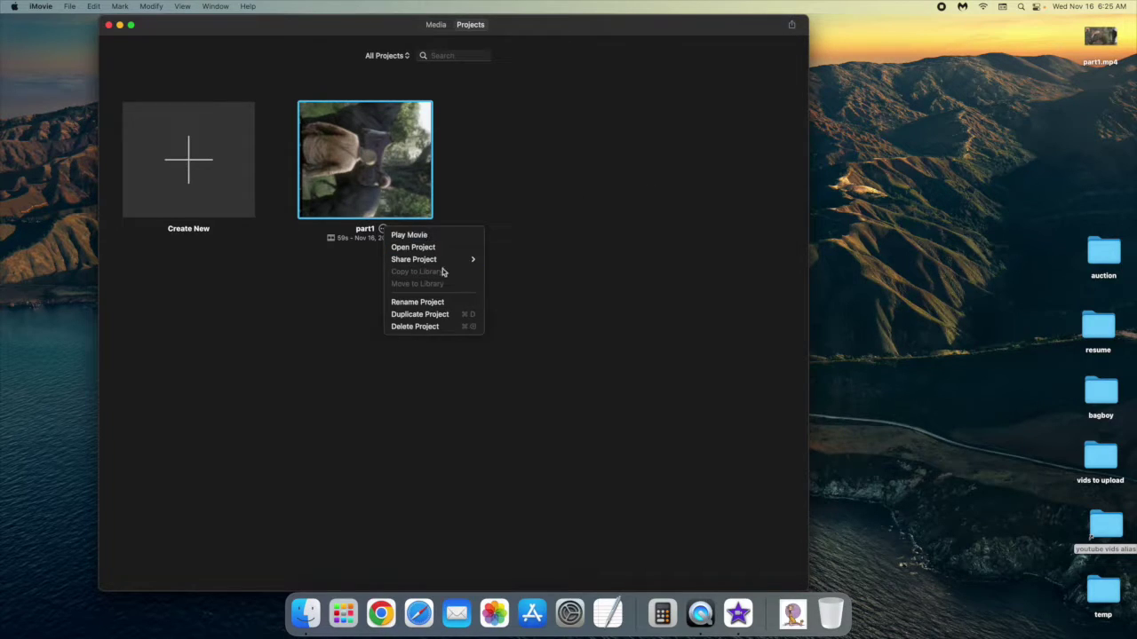
pyautogui.click(434, 326)
pyautogui.click(604, 251)
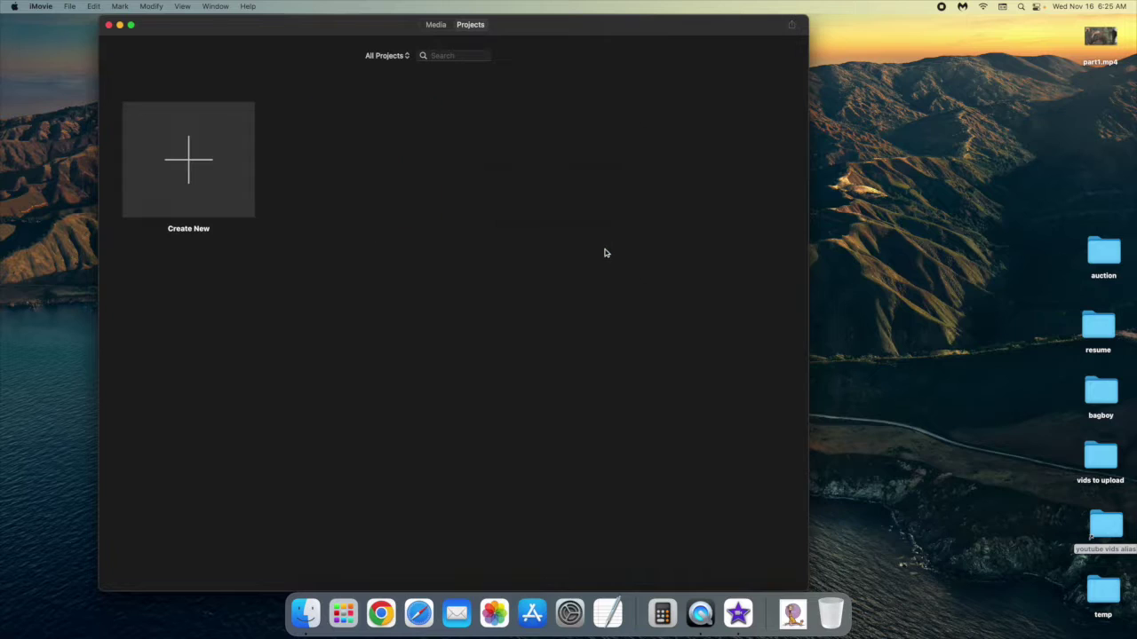
pyautogui.click(190, 172)
pyautogui.click(174, 219)
# Step: Delete the part1 event from the library and close iMovie
pyautogui.click(136, 150)
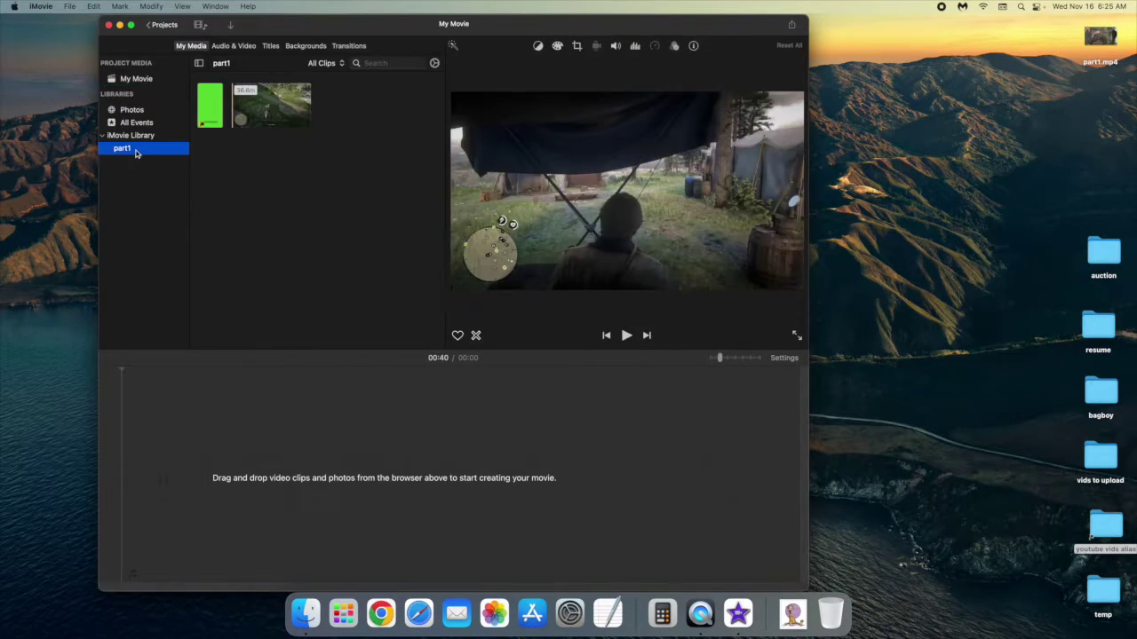
pyautogui.rightClick(136, 151)
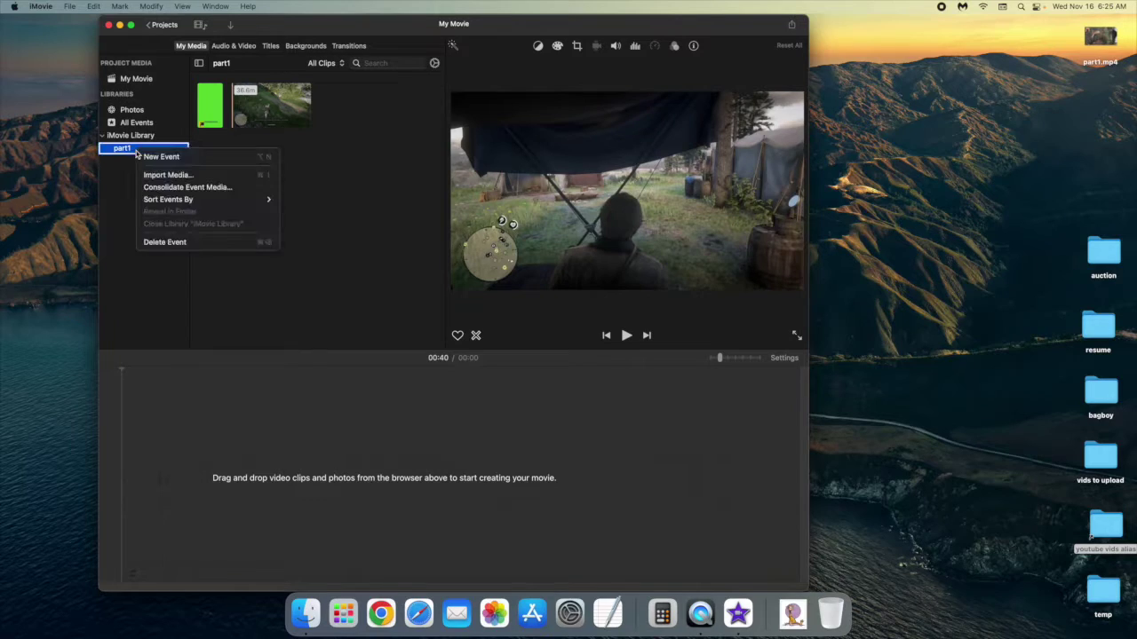
pyautogui.click(190, 242)
pyautogui.click(621, 243)
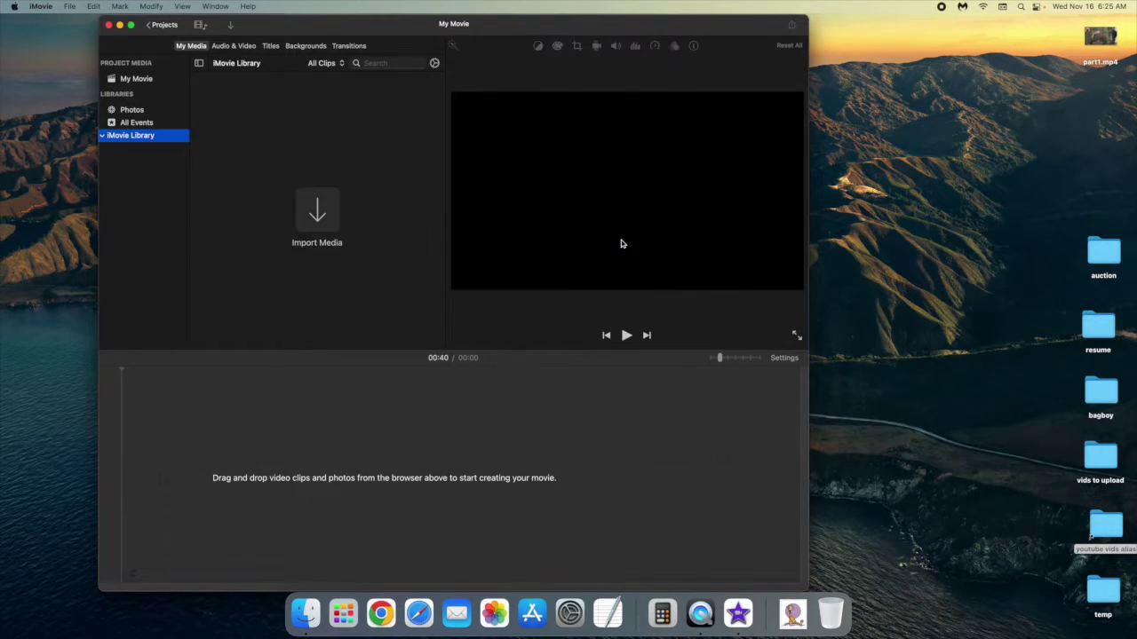
pyautogui.click(108, 27)
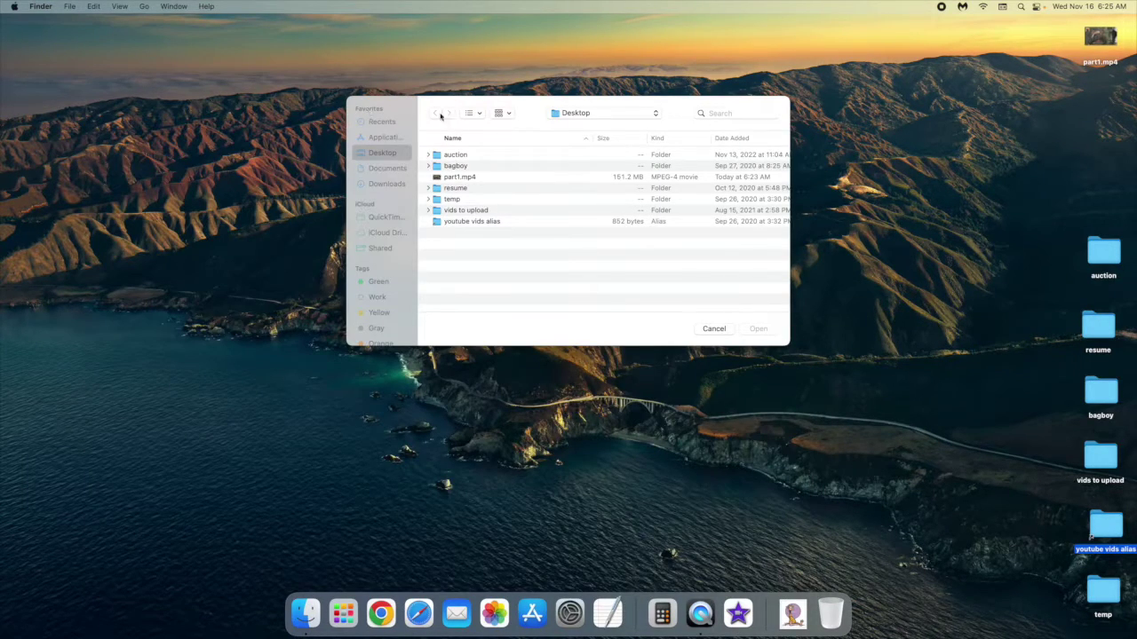
# Step: Open part1.mp4 from the desktop in QuickTime Player and rotate it left to stand upright
pyautogui.click(1073, 82)
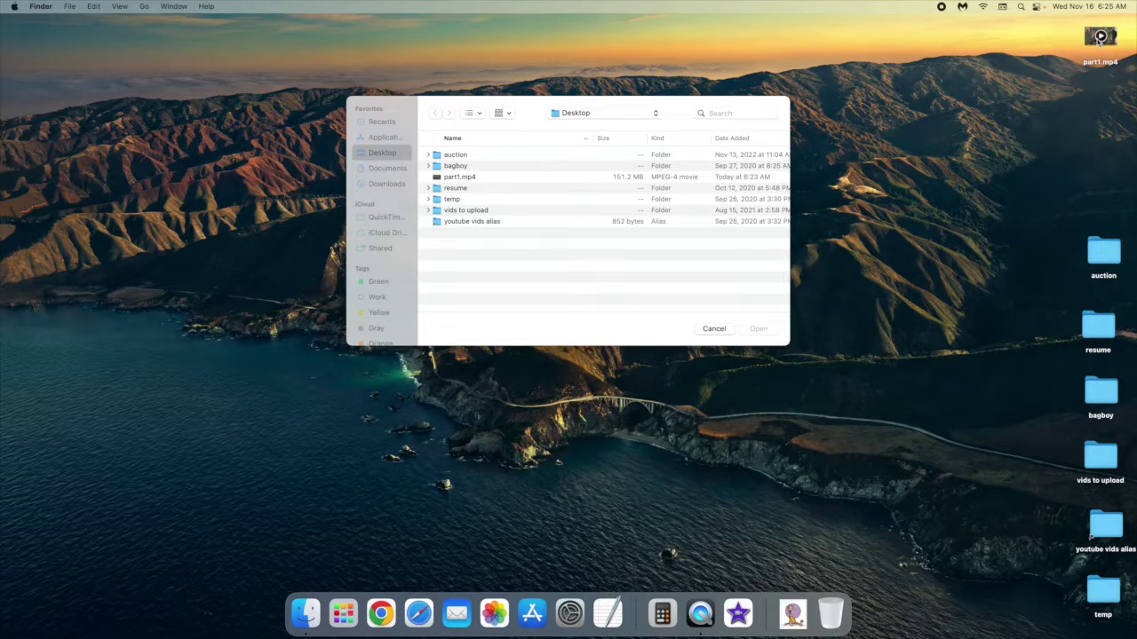
pyautogui.doubleClick(1098, 39)
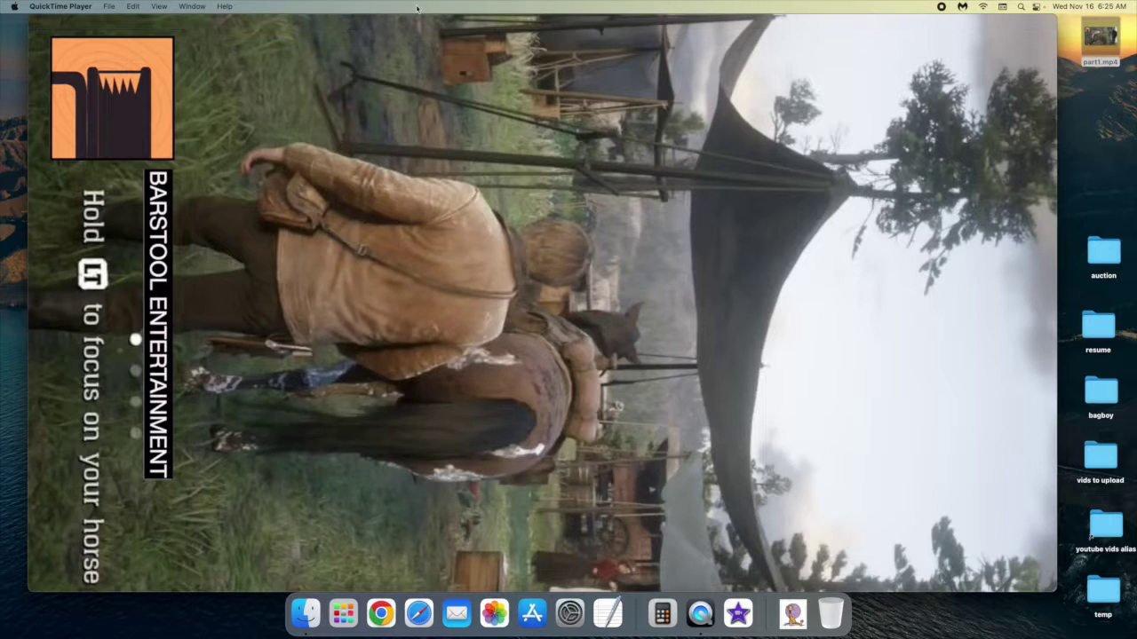
pyautogui.click(140, 8)
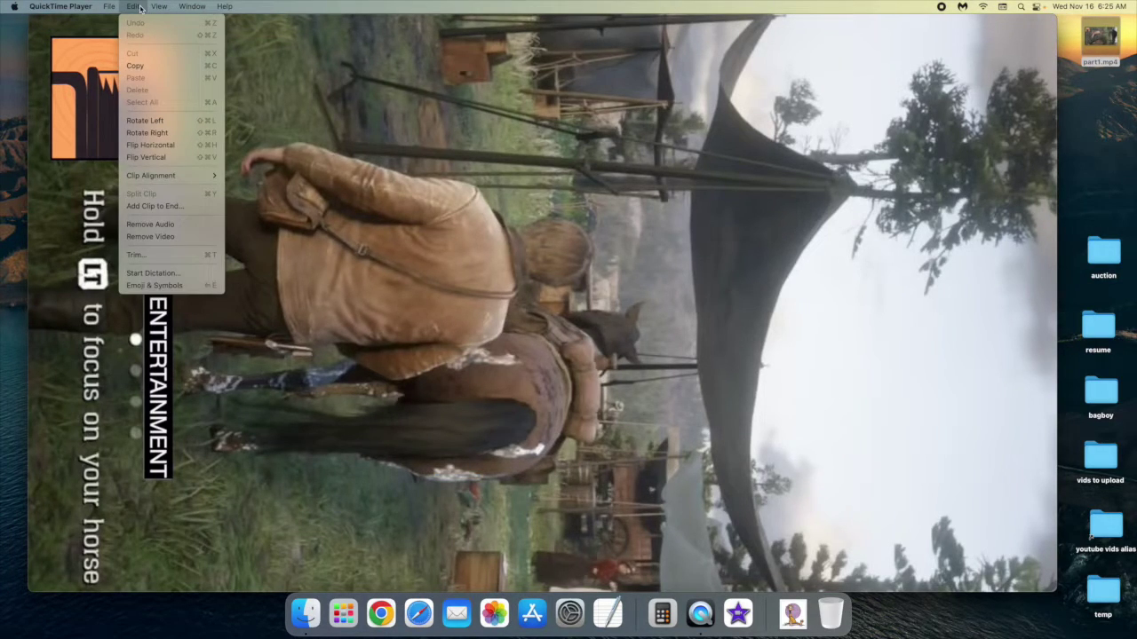
pyautogui.click(182, 121)
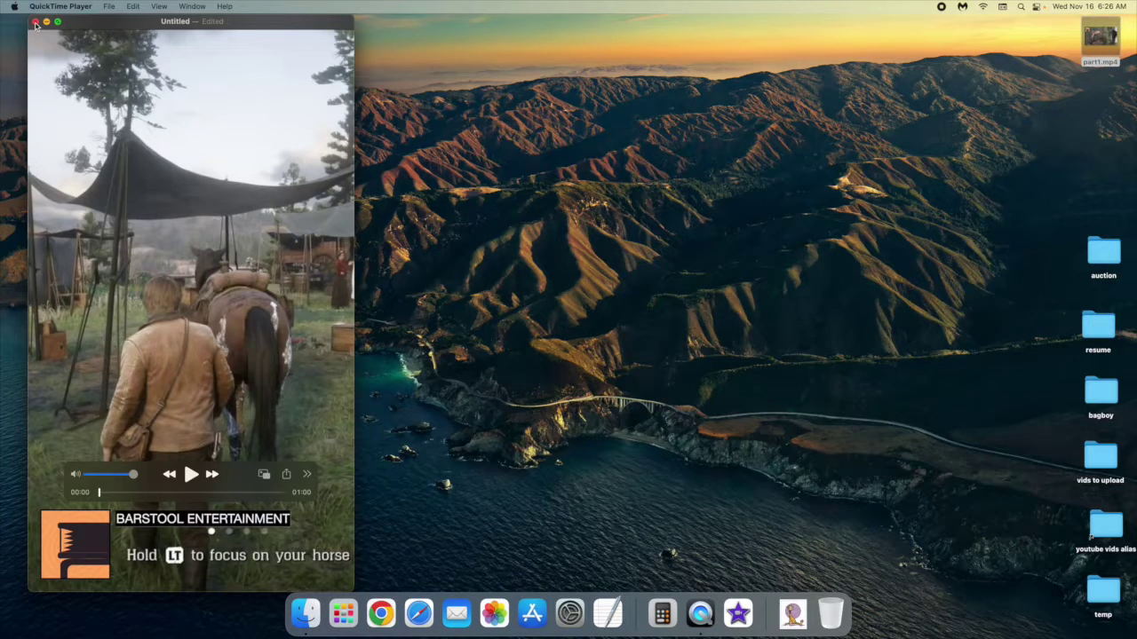
# Step: Close the rotated video and save it as 'horse' on the Desktop with Smaller File Size (HEVC)
pyautogui.click(35, 24)
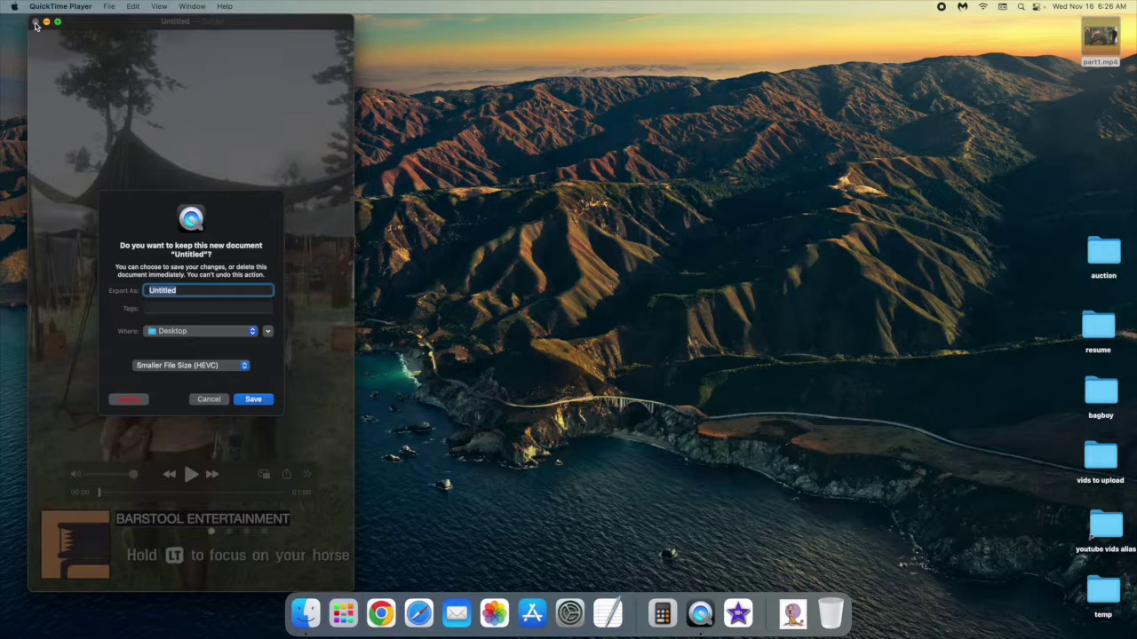
pyautogui.write('horse')
pyautogui.click(255, 398)
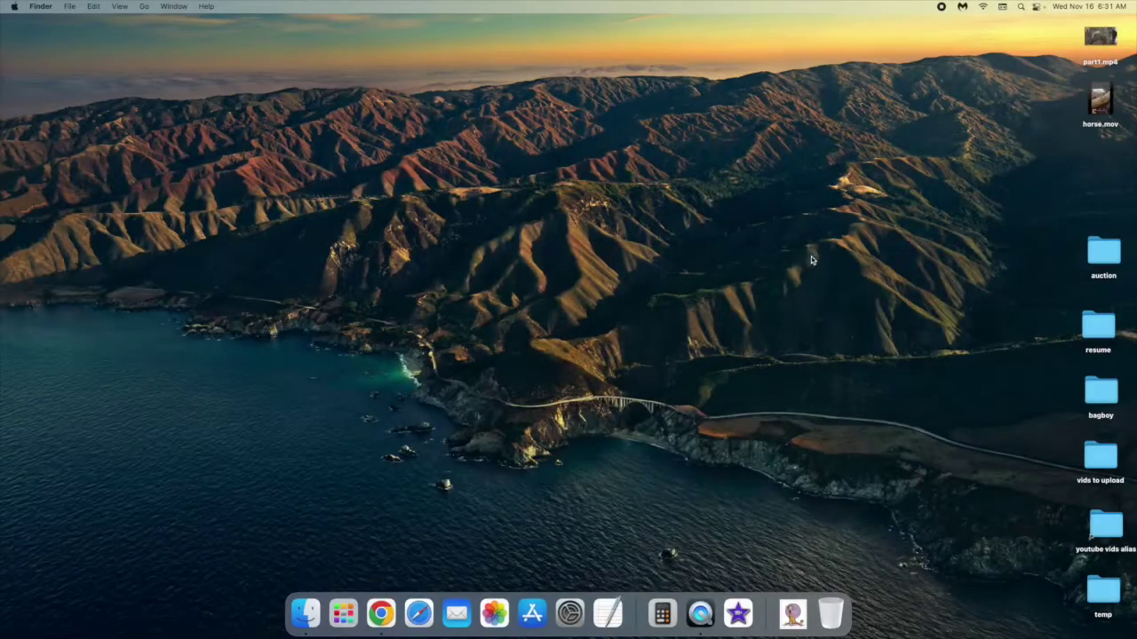
# Step: Reopen horse.mov from the desktop in QuickTime Player to check the upright 01:00 video
pyautogui.moveTo(1096, 105)
pyautogui.moveTo(1099, 42)
pyautogui.doubleClick(1096, 103)
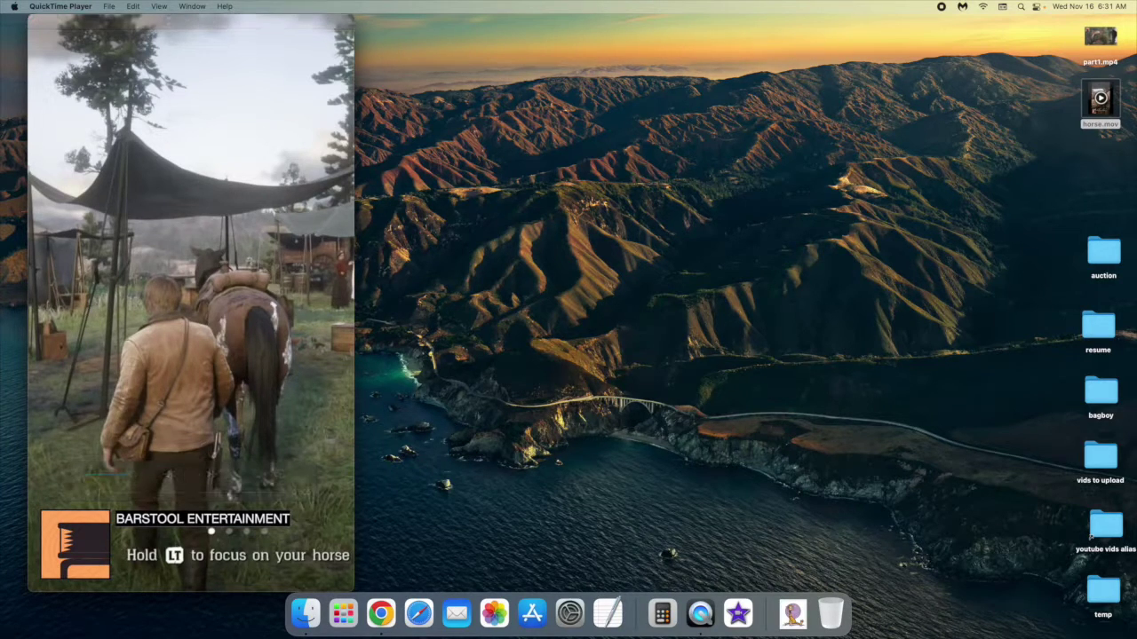
pyautogui.moveTo(253, 103)
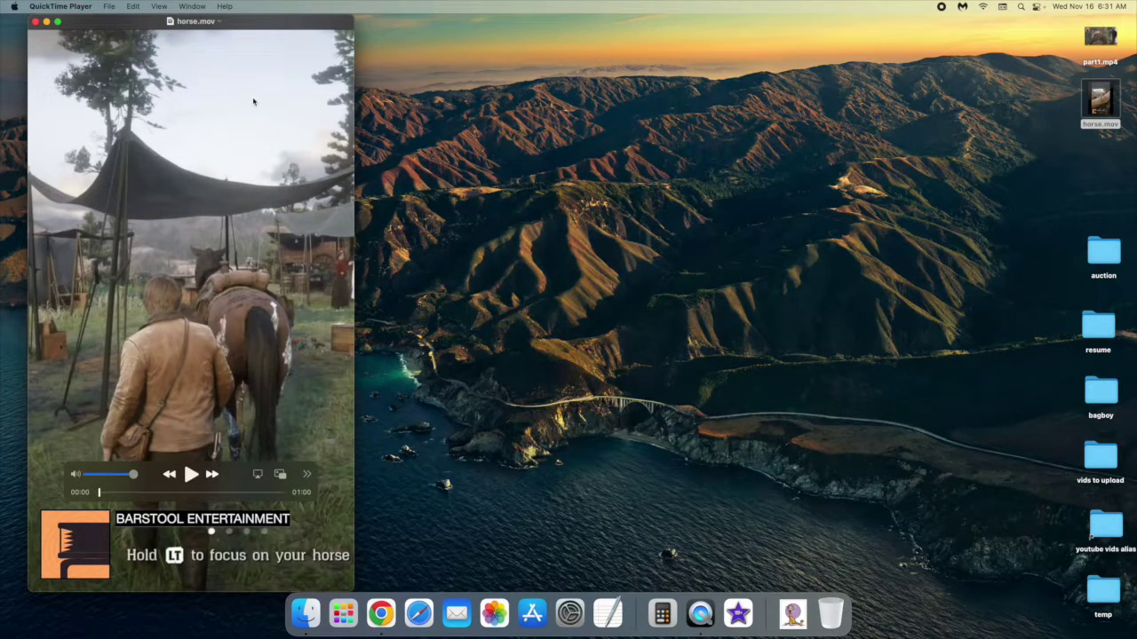